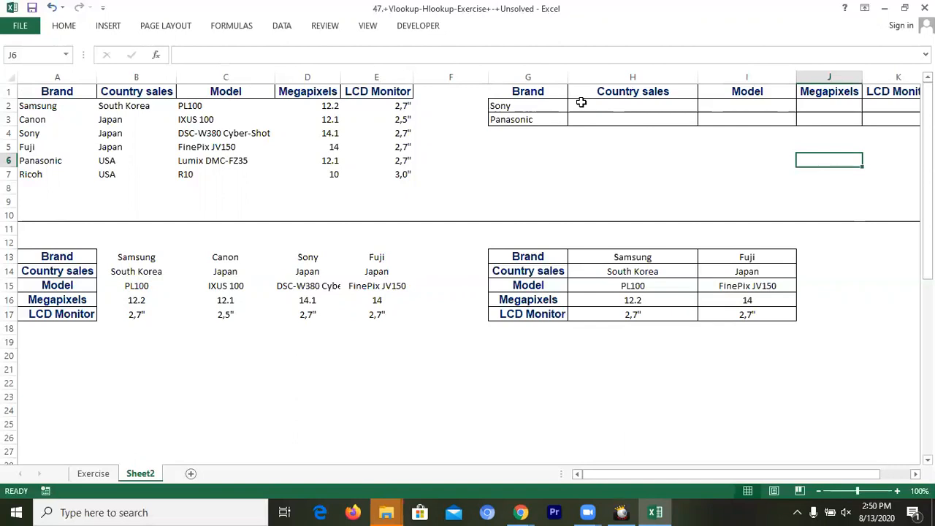
# Step: Start a VLOOKUP formula in cell H2 for Sony's country sales, using G2 as the lookup value
pyautogui.click(580, 103)
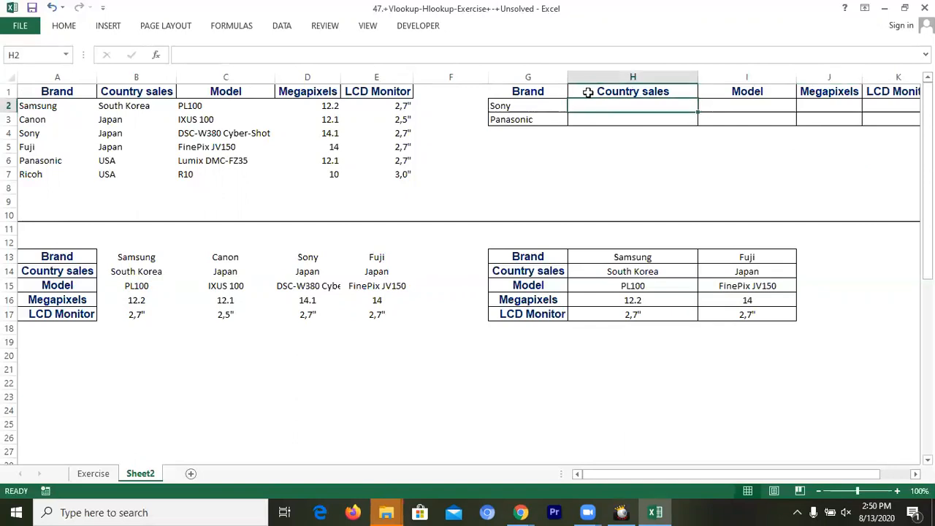
pyautogui.write('=')
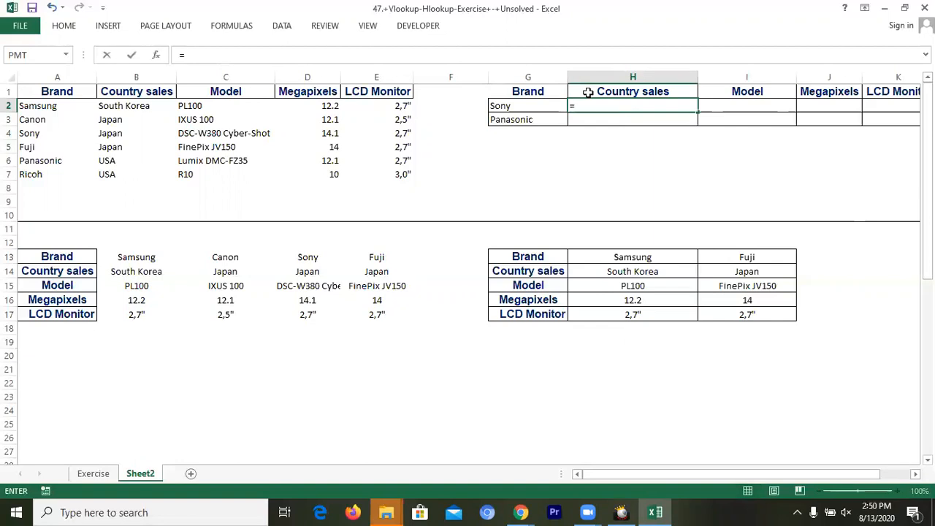
pyautogui.write('vl')
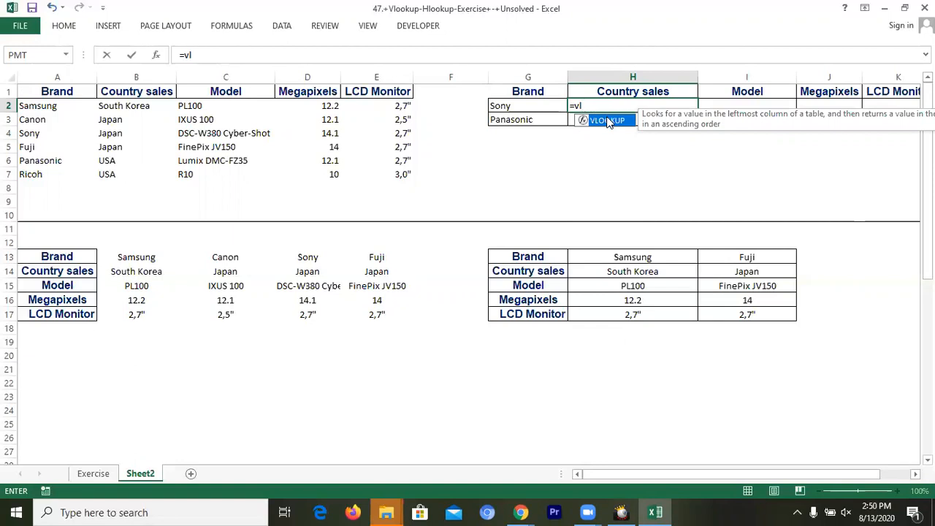
pyautogui.doubleClick(606, 120)
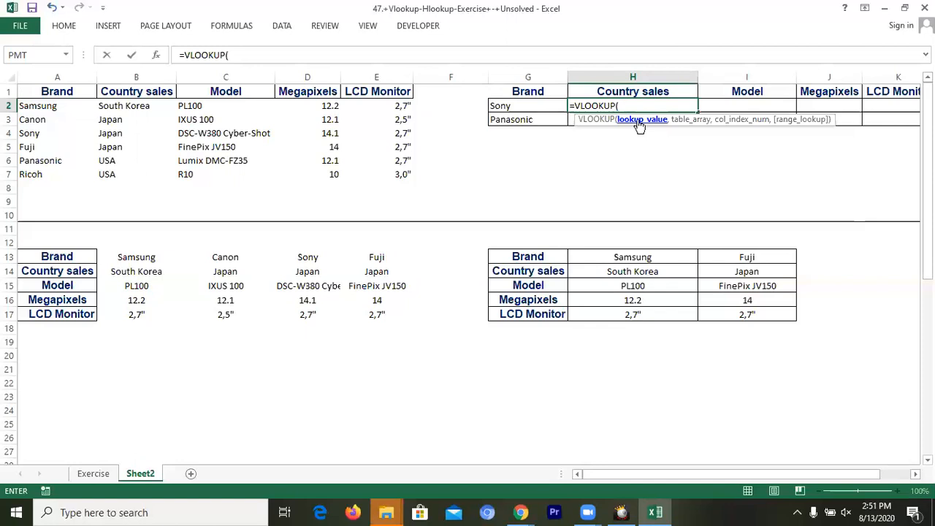
pyautogui.click(504, 106)
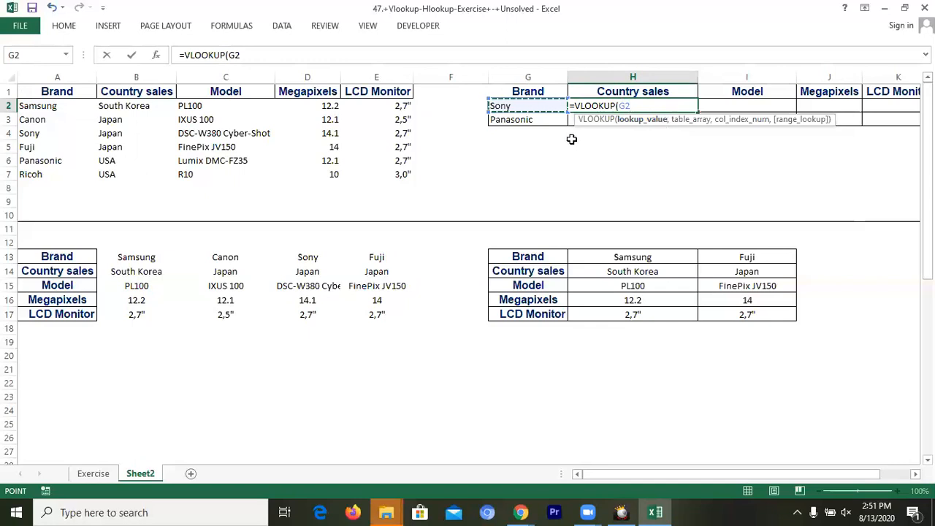
pyautogui.write(',')
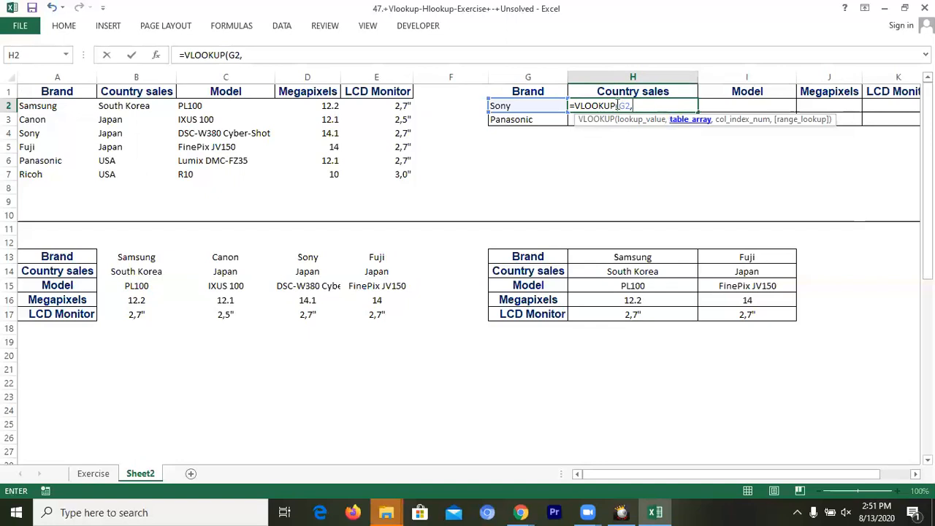
# Step: Complete the H2 VLOOKUP with table range A1:E7, column index 2 and FALSE for an exact match
pyautogui.click(45, 93)
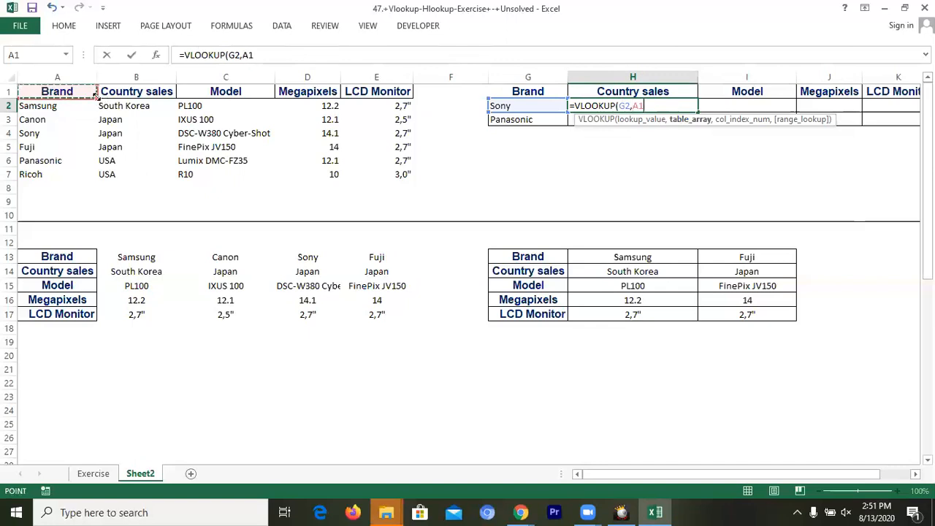
pyautogui.moveTo(58, 93); pyautogui.dragTo(227, 146)
pyautogui.moveTo(349, 176); pyautogui.dragTo(399, 174)
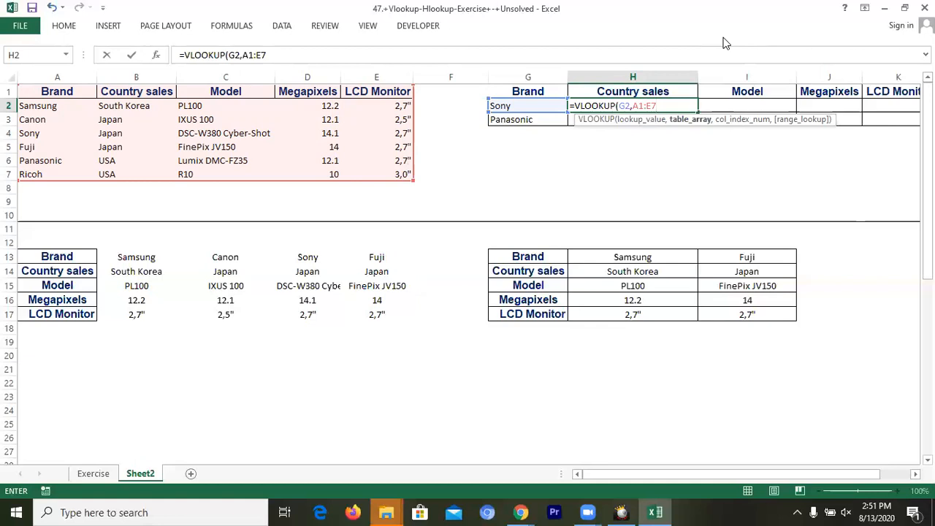
pyautogui.write(',')
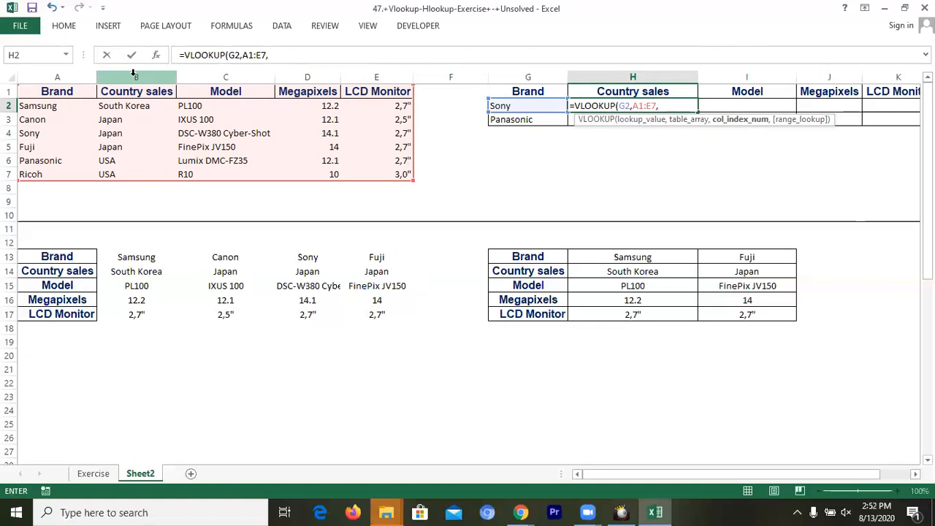
pyautogui.write('2')
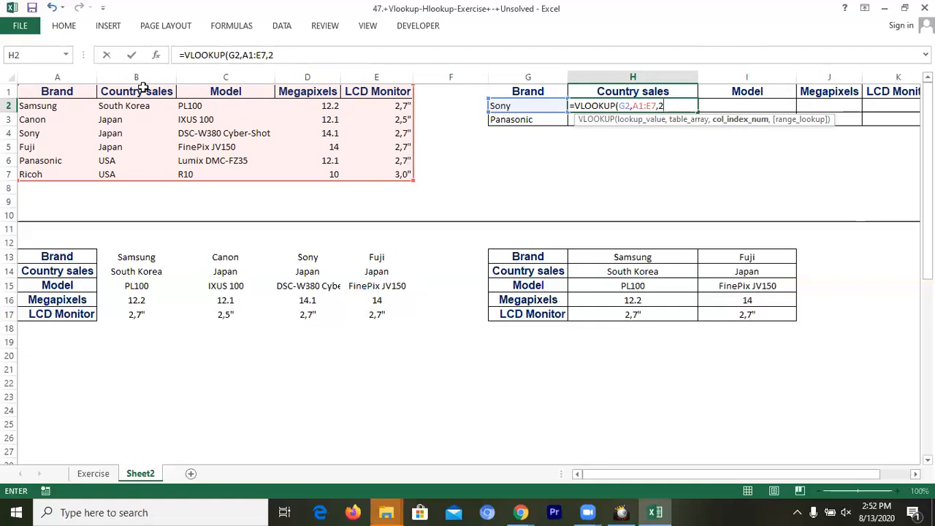
pyautogui.write(',')
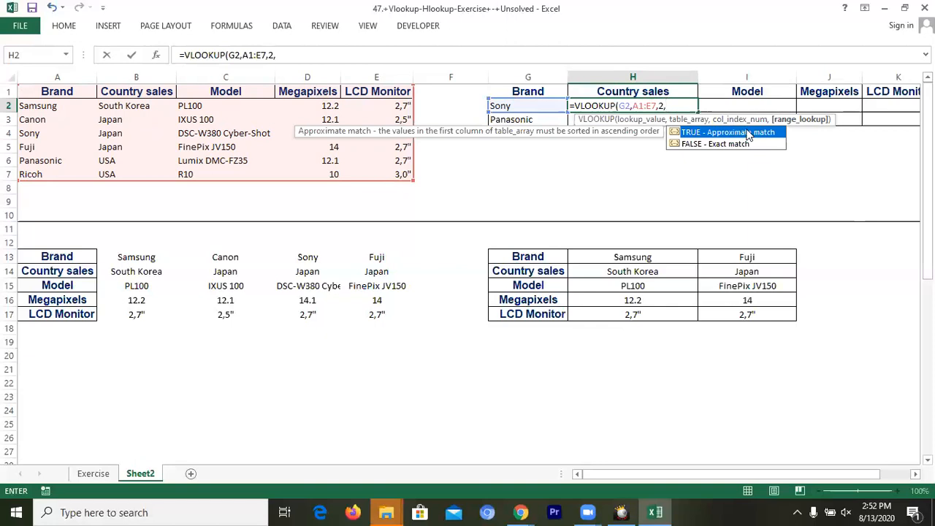
pyautogui.doubleClick(693, 143)
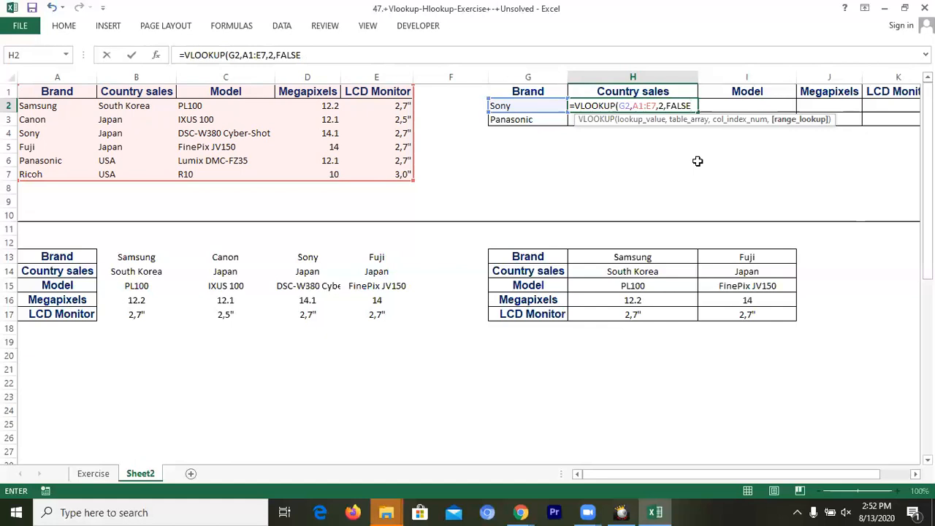
pyautogui.press('Return')
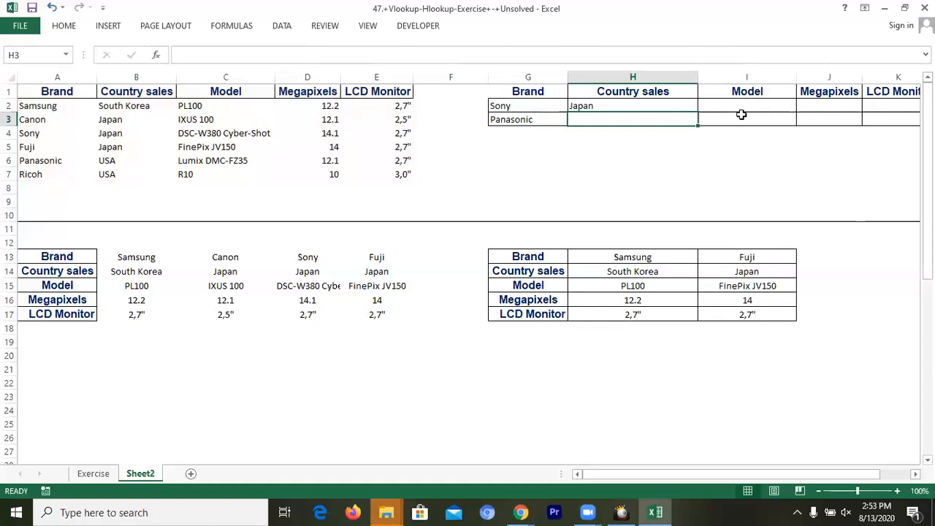
# Step: Lock only the column of the lookup value in the H2 formula, making it $G2
pyautogui.click(591, 106)
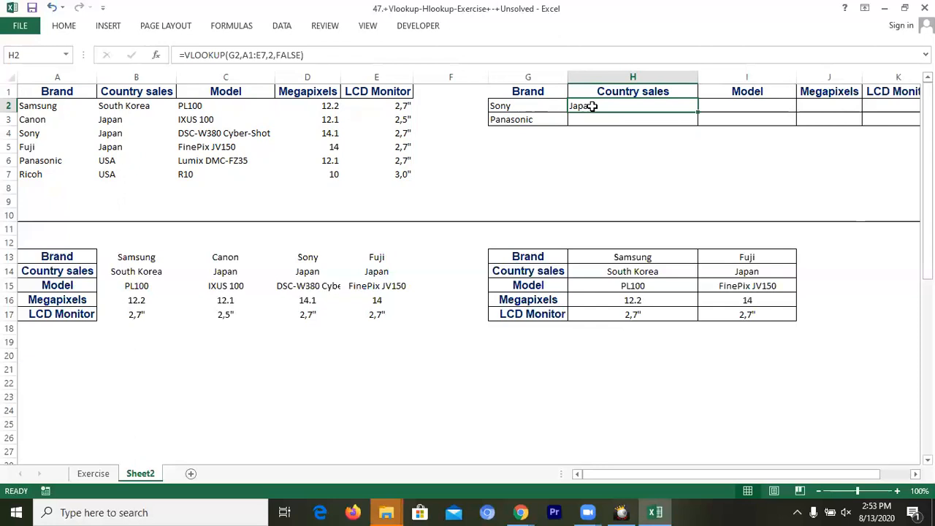
pyautogui.click(228, 56)
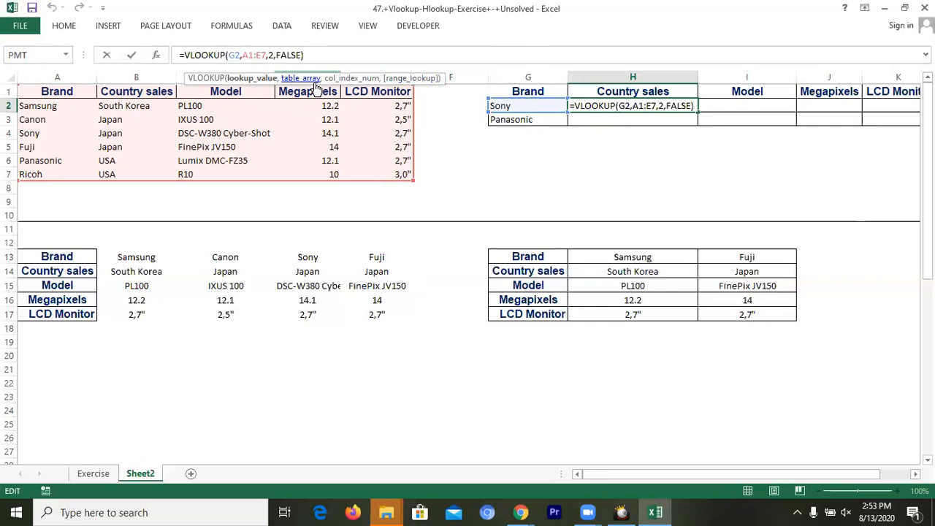
pyautogui.press('F4')
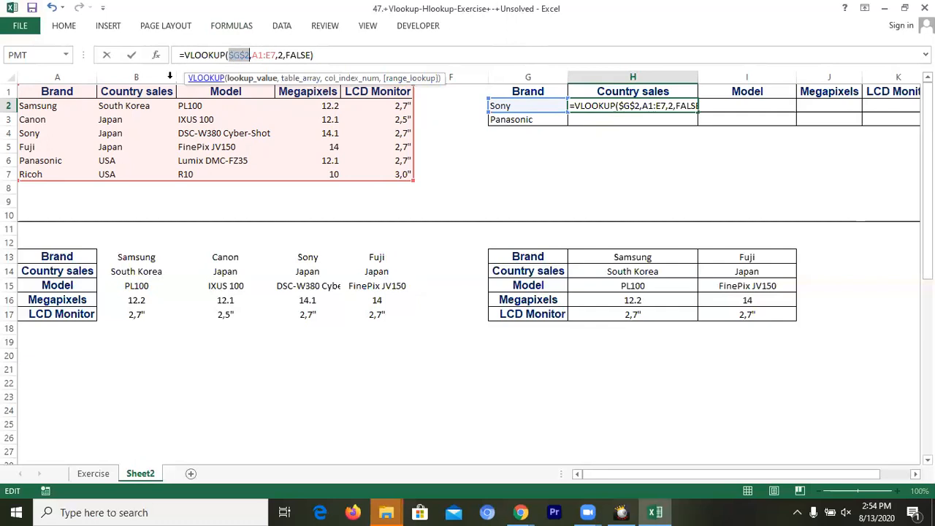
pyautogui.press('F4')
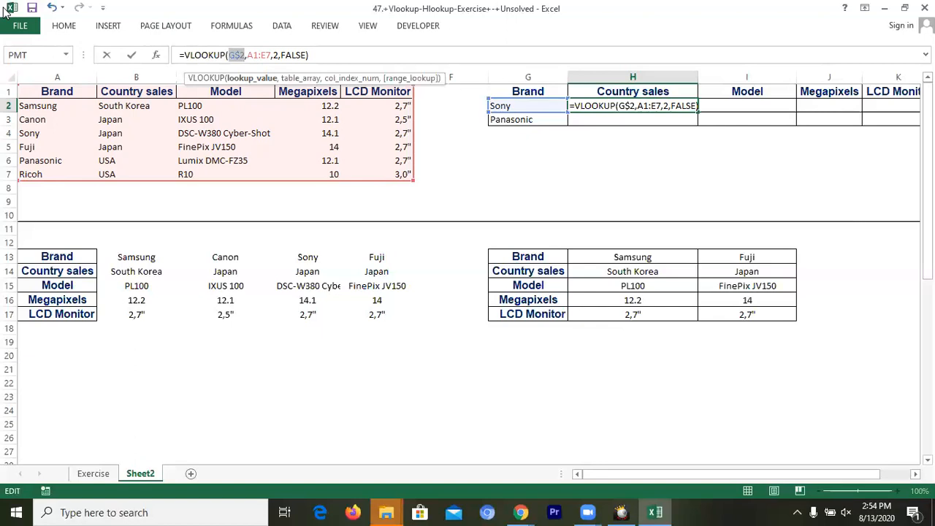
pyautogui.press('F4')
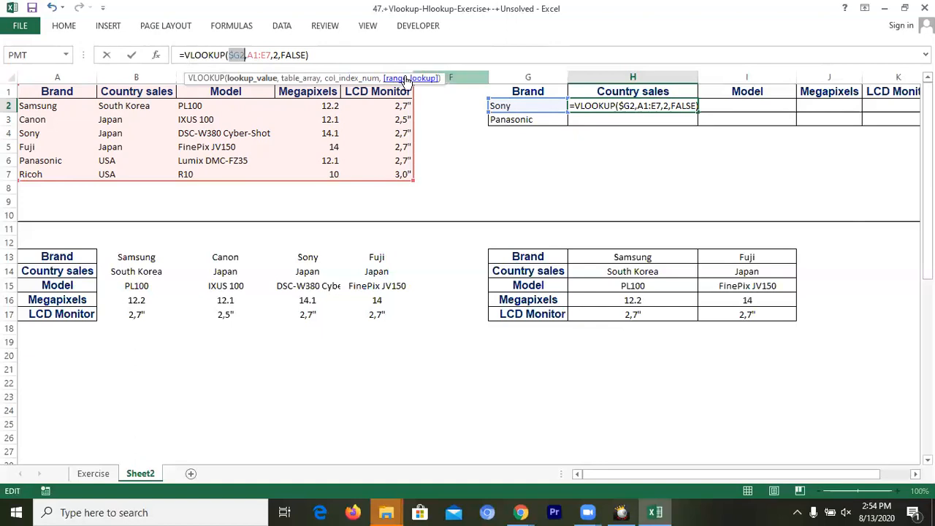
# Step: Make the table range in the H2 formula fully absolute as $A$1:$E$7 and commit the formula
pyautogui.click(248, 55)
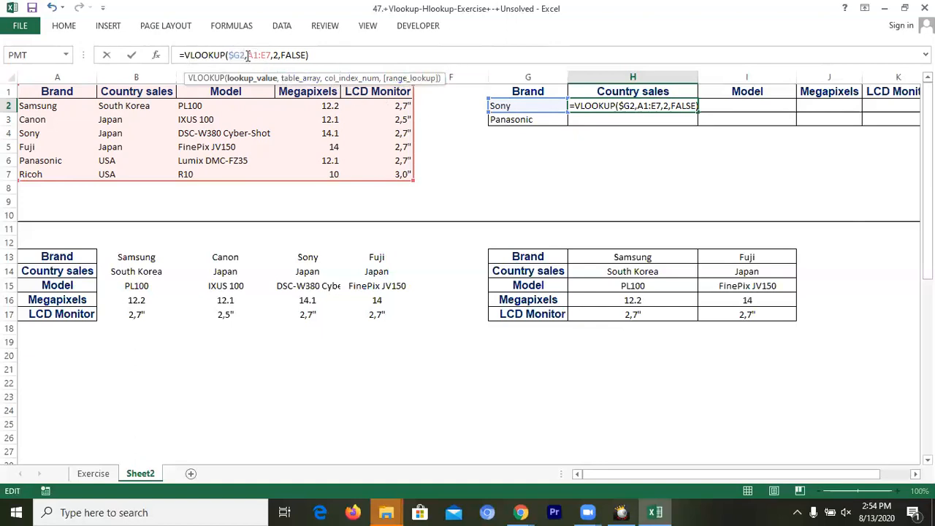
pyautogui.moveTo(247, 56); pyautogui.dragTo(269, 57)
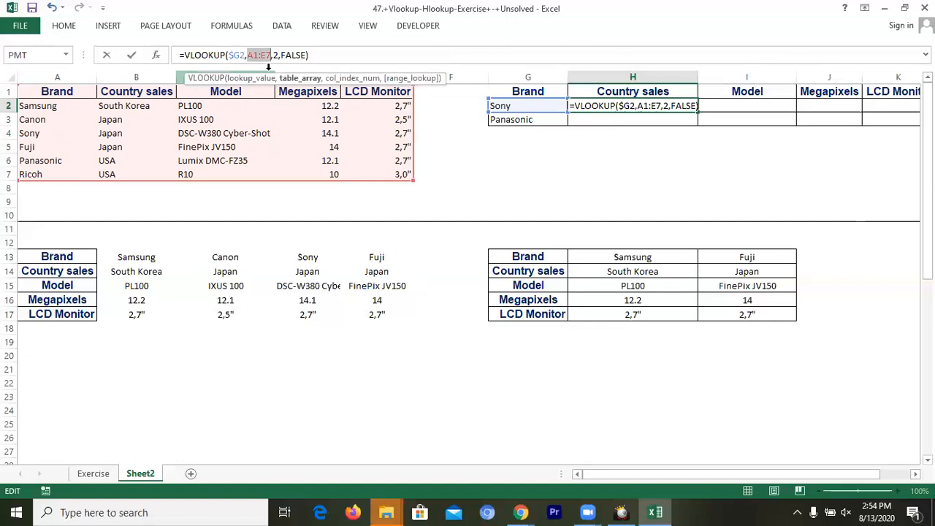
pyautogui.press('F4')
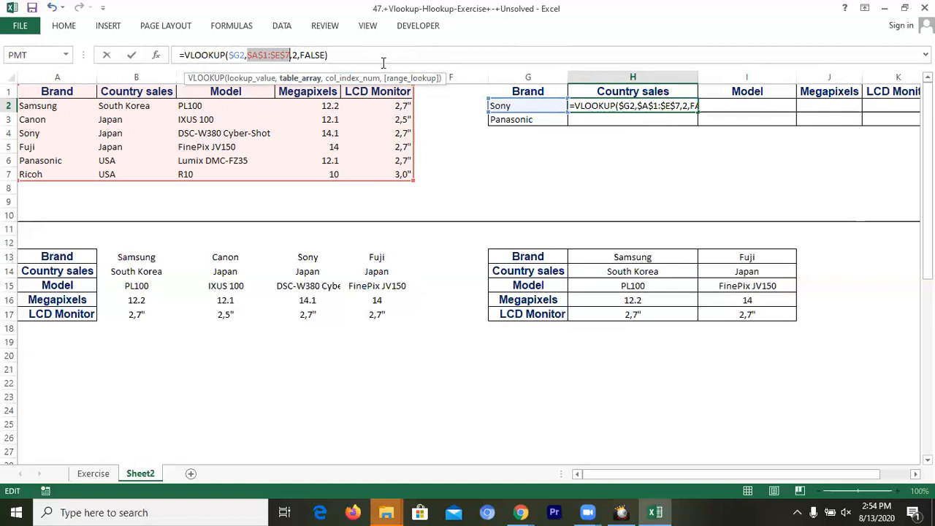
pyautogui.press('Return')
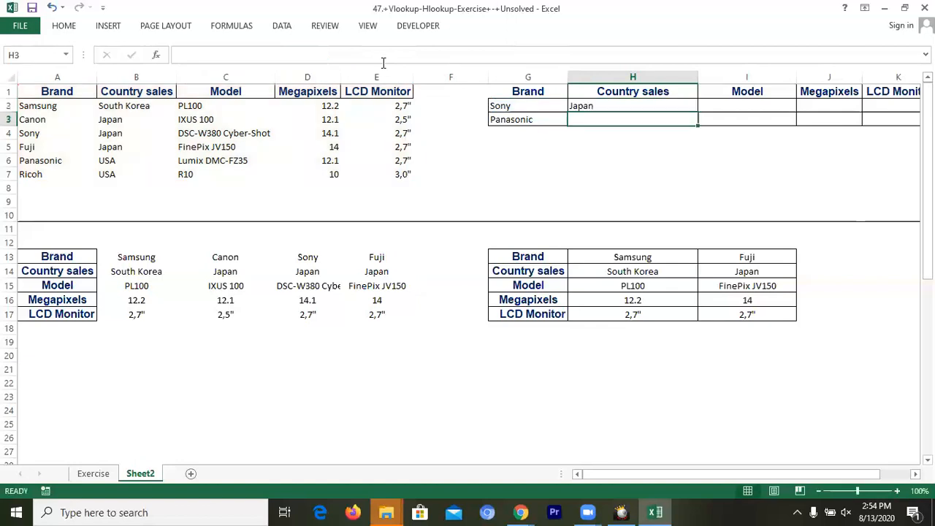
# Step: Copy the VLOOKUP formula from H2 into I2, Sony's cell in the Model column
pyautogui.click(599, 106)
pyautogui.rightClick(599, 106)
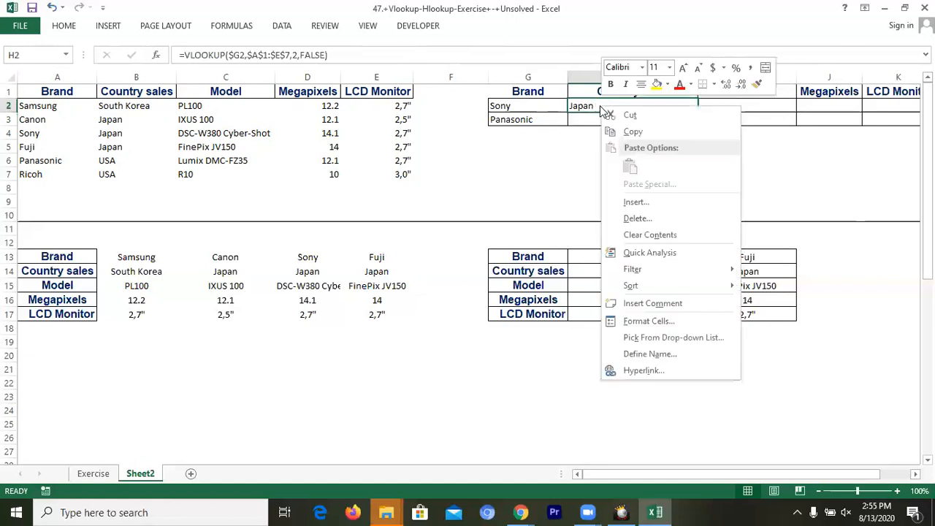
pyautogui.click(631, 130)
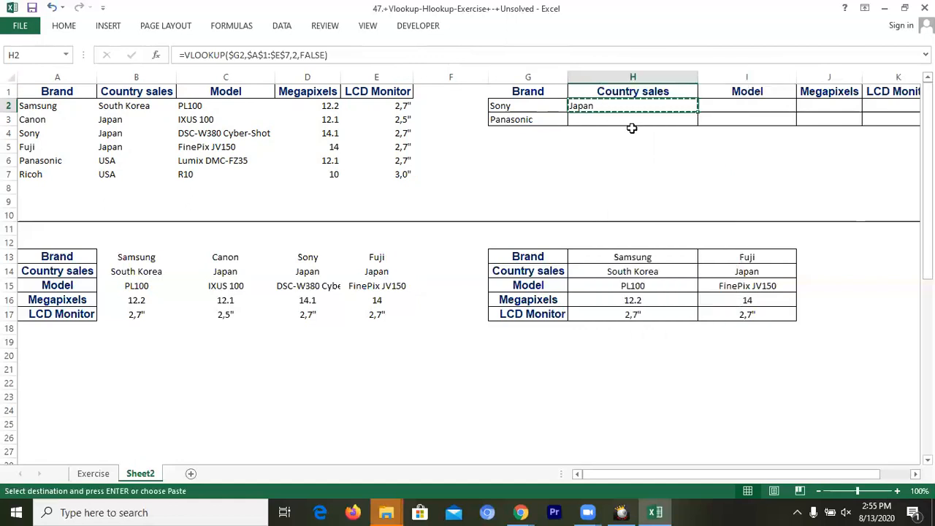
pyautogui.rightClick(721, 104)
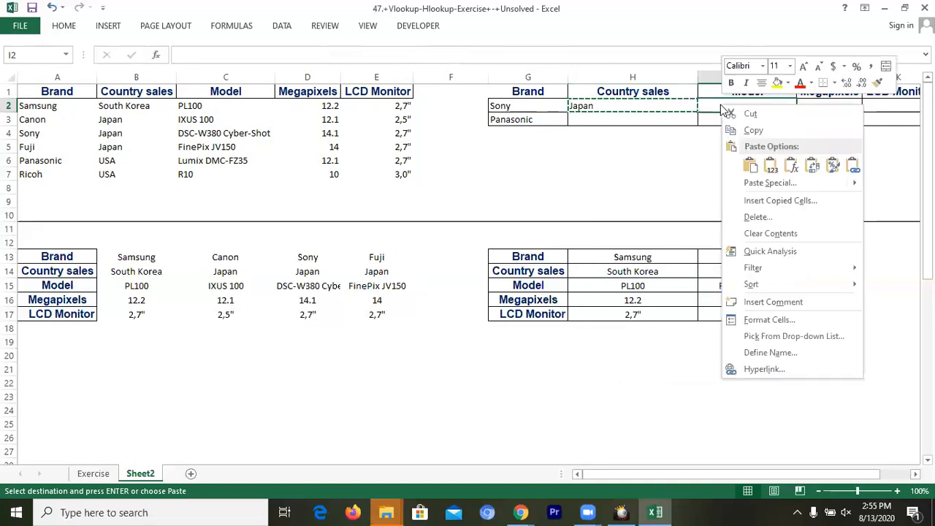
pyautogui.click(751, 166)
pyautogui.rightClick(723, 107)
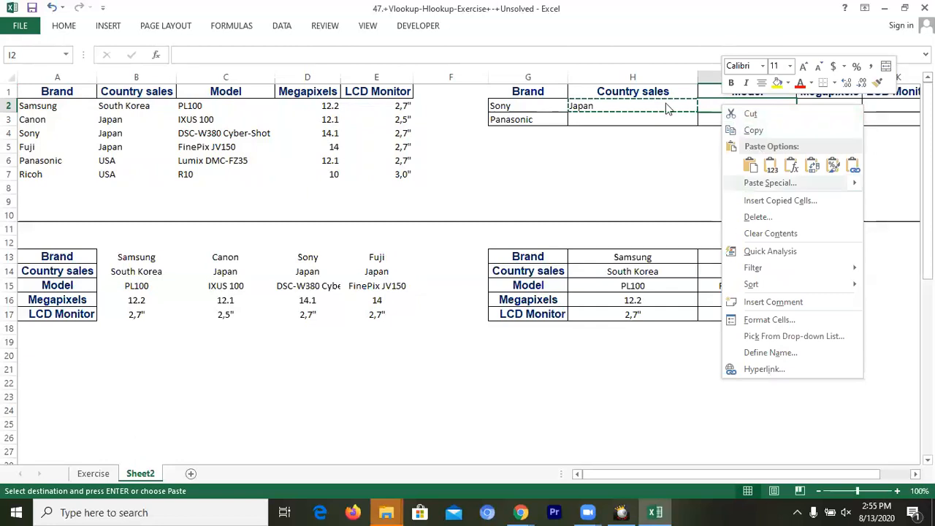
pyautogui.click(712, 106)
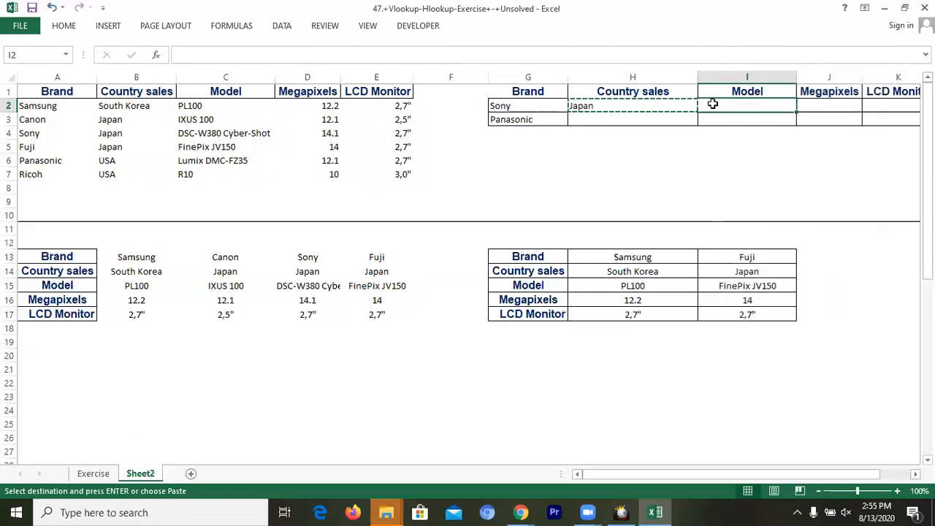
pyautogui.rightClick(711, 106)
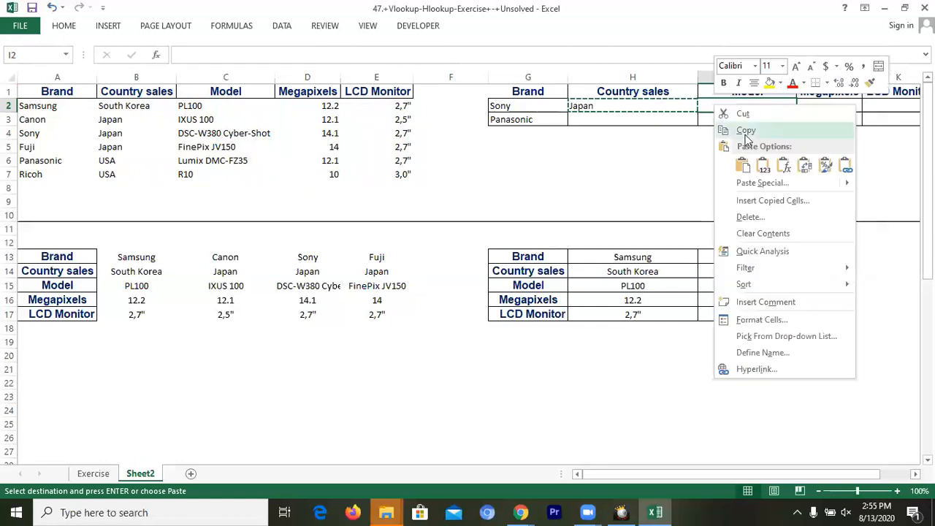
pyautogui.click(750, 167)
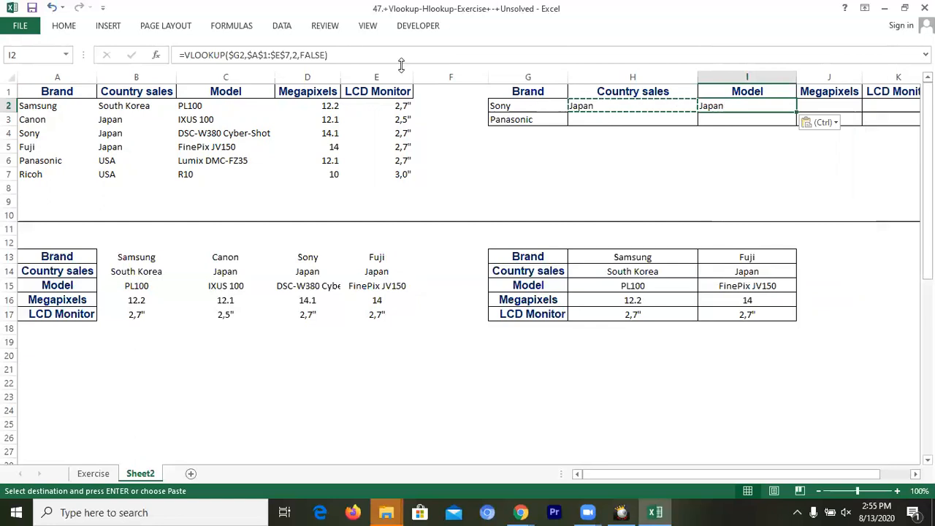
# Step: Set the column index in the I2 VLOOKUP formula to 3 so it returns Sony's model
pyautogui.click(296, 56)
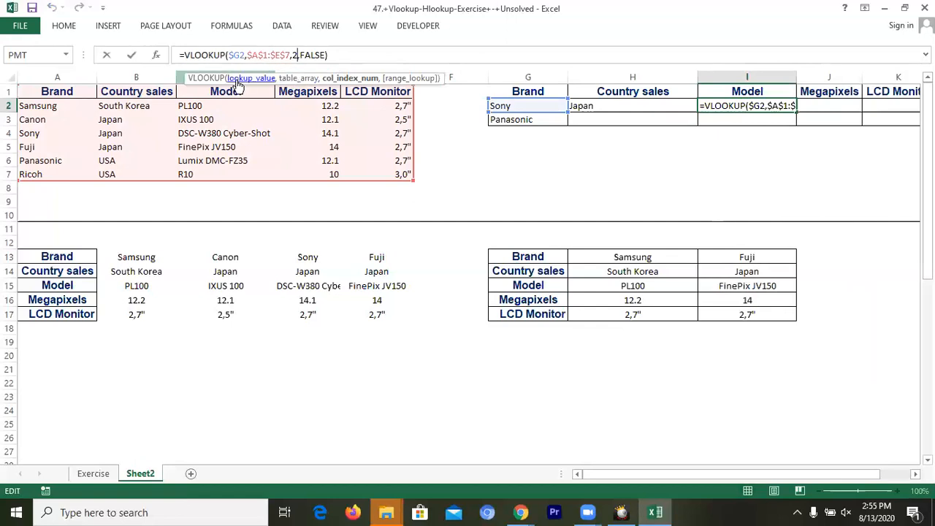
pyautogui.press('BackSpace')
pyautogui.write('3')
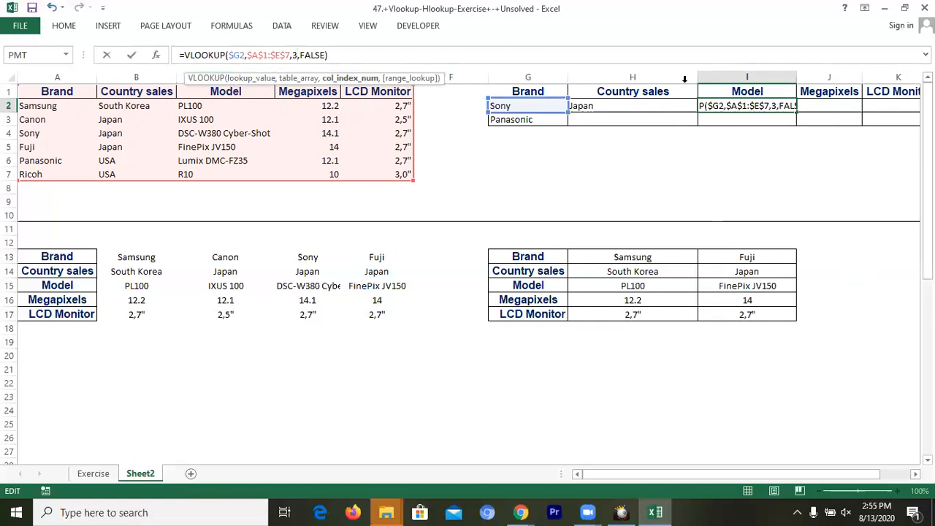
pyautogui.click(762, 106)
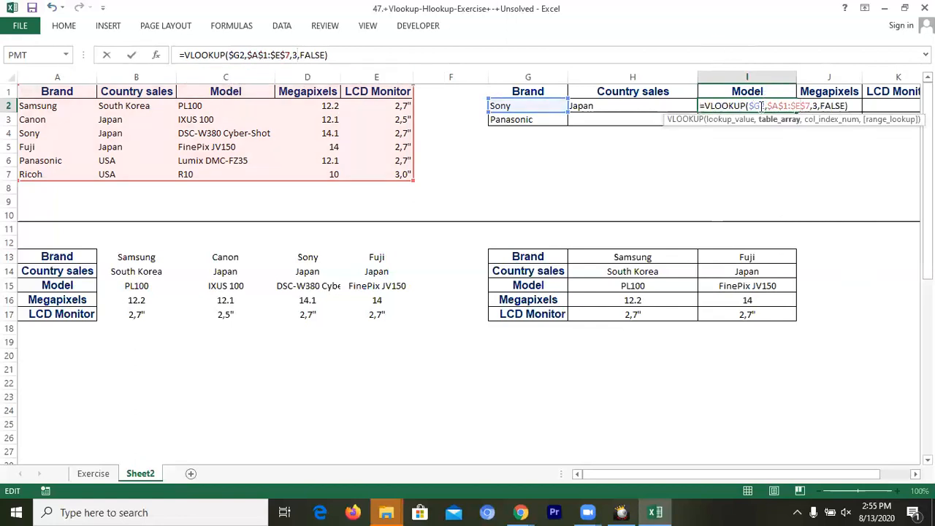
pyautogui.press('Return')
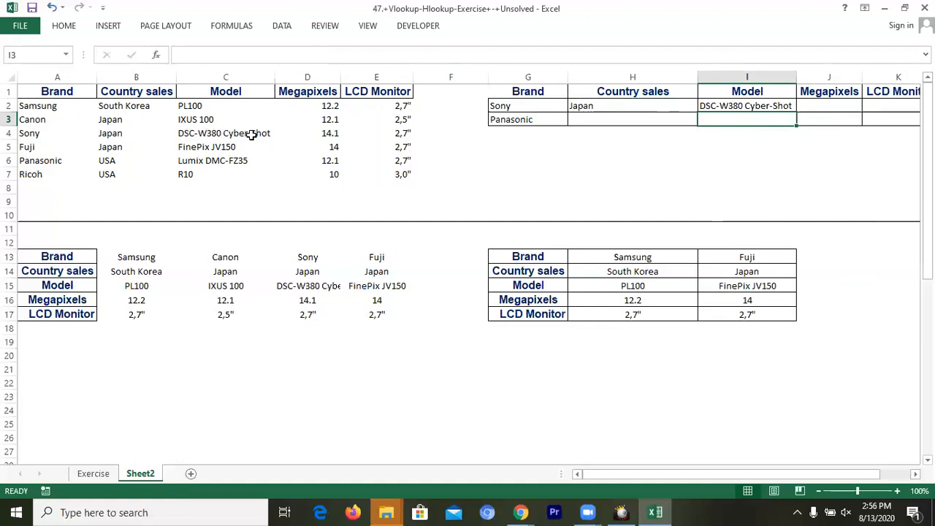
# Step: Copy the VLOOKUP formula from H2 into J2, Sony's cell in the Megapixels column
pyautogui.click(730, 106)
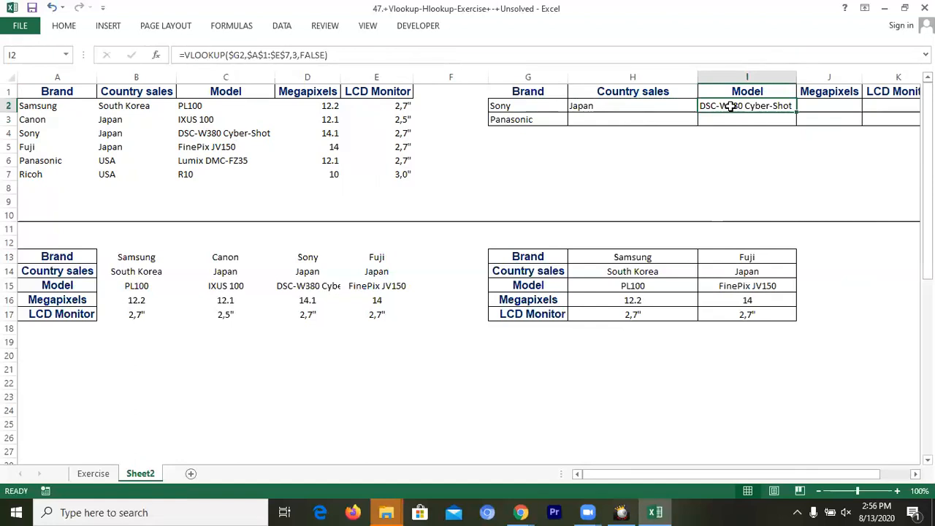
pyautogui.rightClick(586, 106)
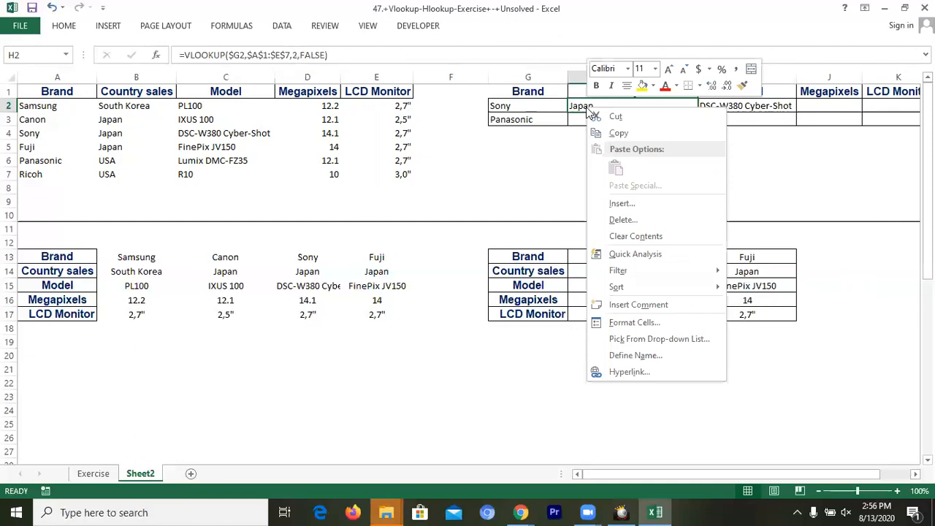
pyautogui.click(616, 134)
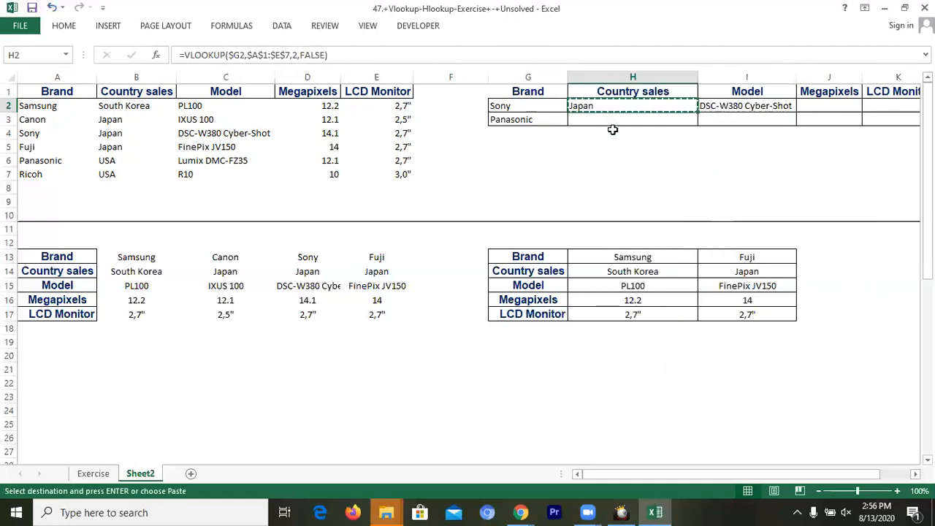
pyautogui.rightClick(823, 106)
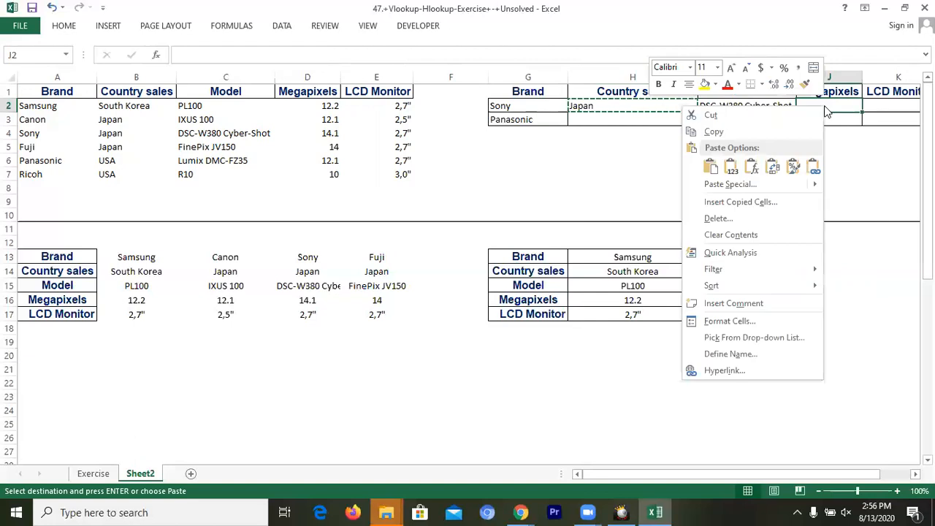
pyautogui.click(712, 168)
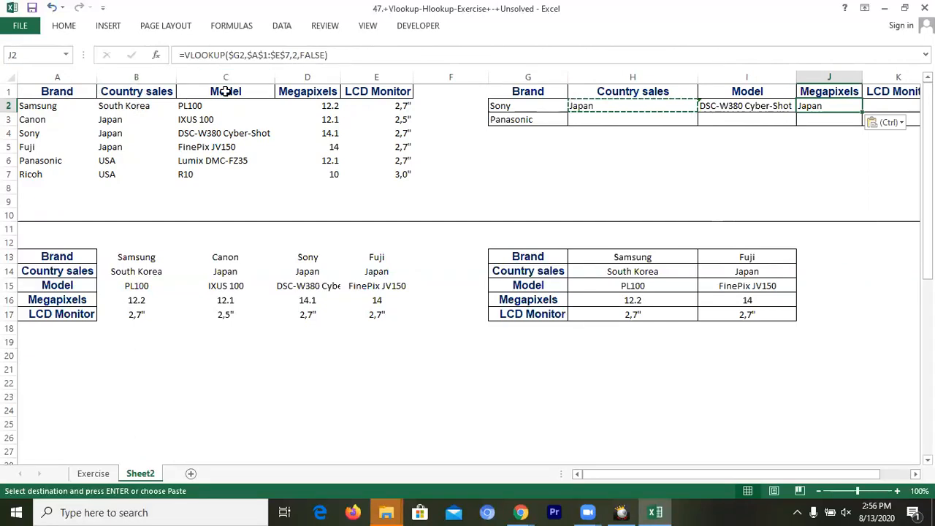
# Step: Set the column index in the J2 VLOOKUP formula to 4 so it returns Sony's megapixels
pyautogui.click(296, 55)
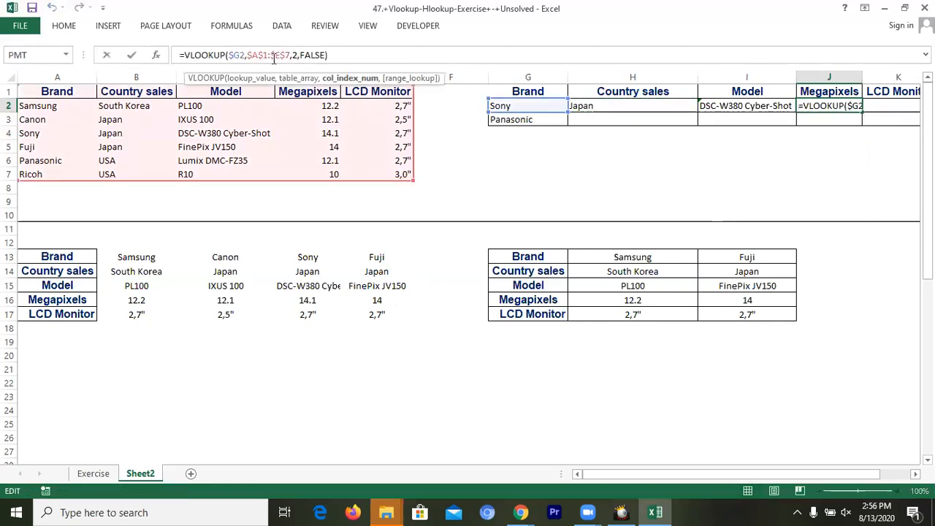
pyautogui.press('BackSpace')
pyautogui.write('4')
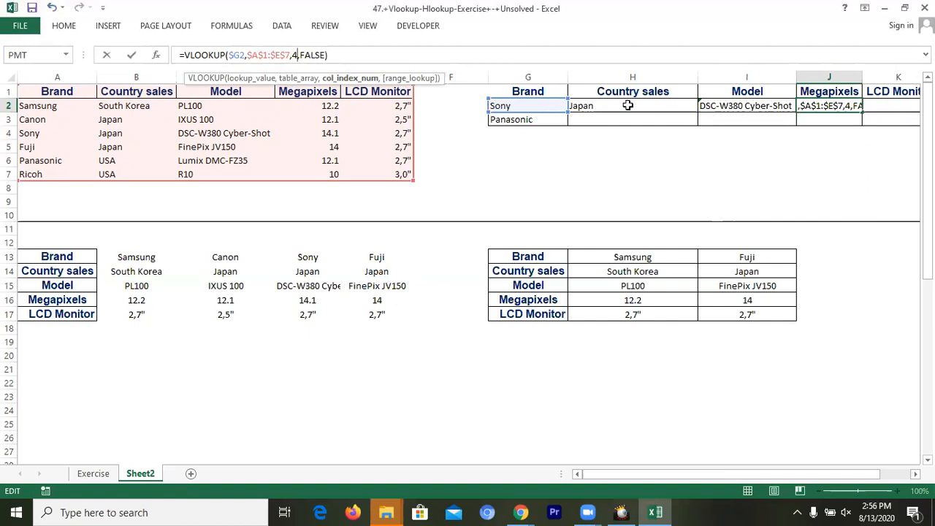
pyautogui.click(818, 108)
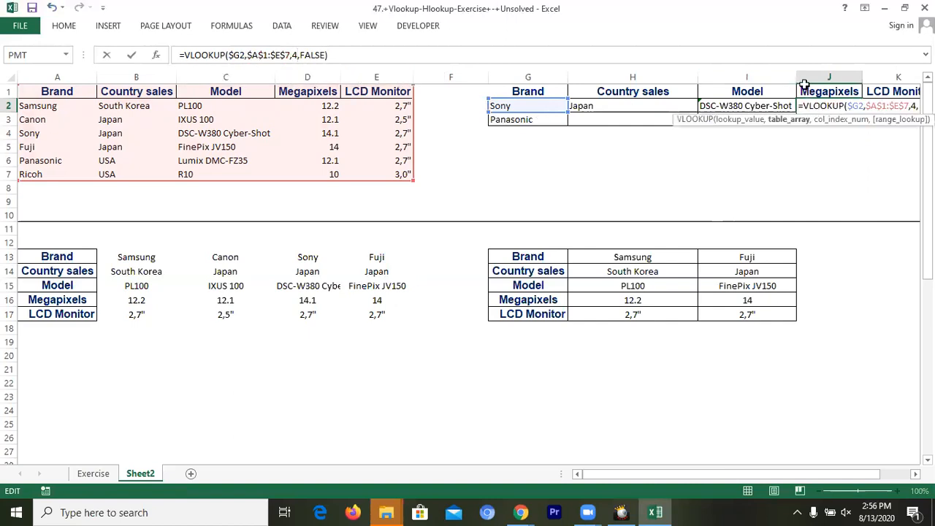
pyautogui.press('Return')
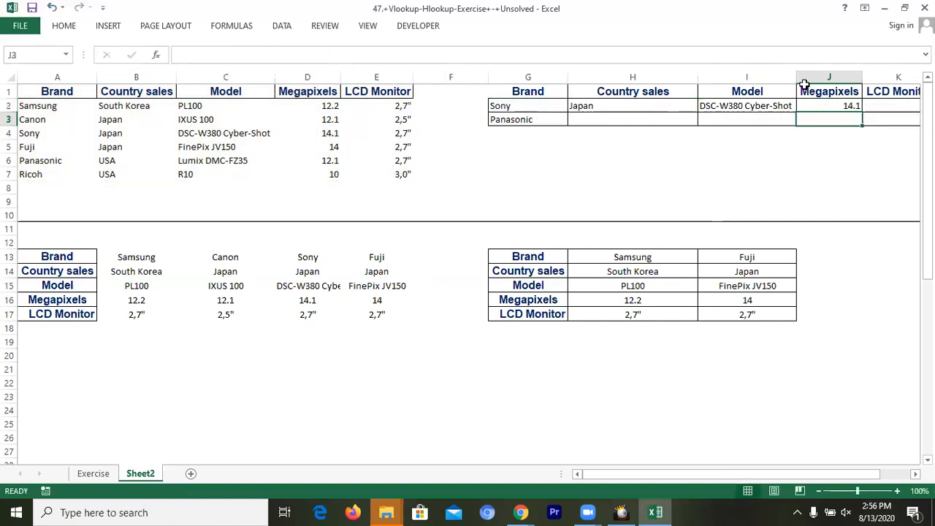
# Step: Copy the VLOOKUP formula from J2 into K2, Sony's cell in the LCD Monitor column
pyautogui.rightClick(855, 106)
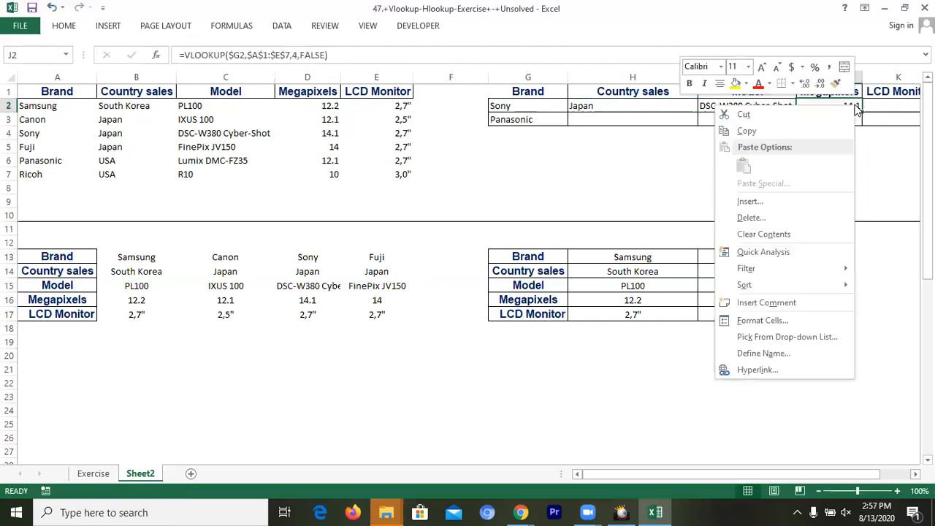
pyautogui.click(767, 134)
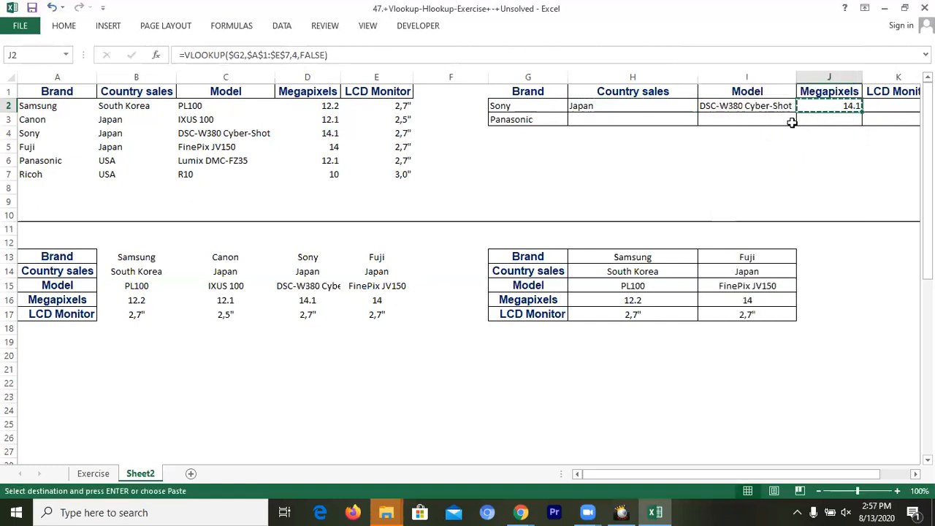
pyautogui.rightClick(879, 104)
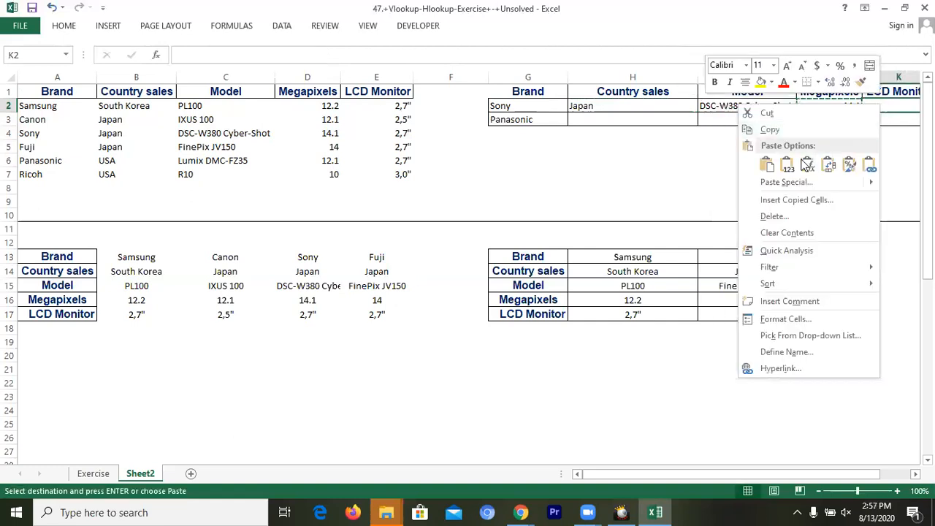
pyautogui.click(766, 164)
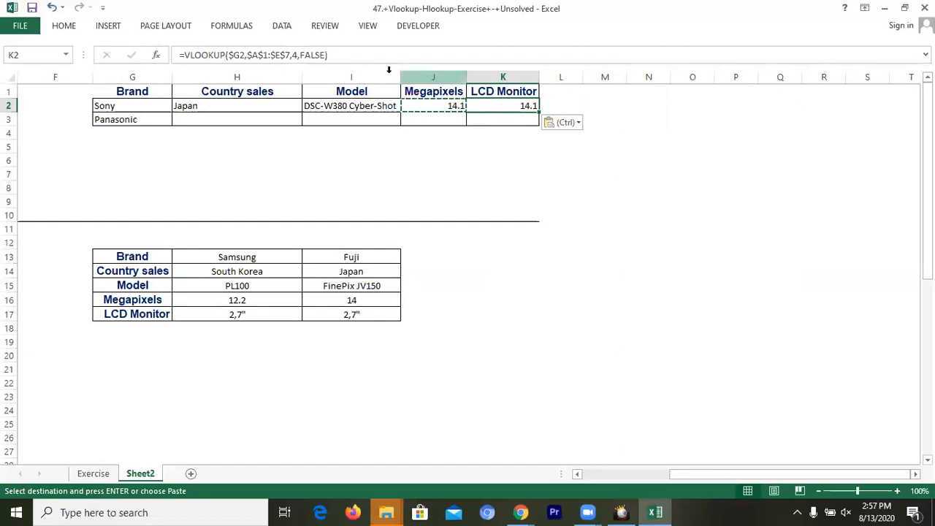
# Step: Set the column index in the K2 VLOOKUP formula to 5 so it returns Sony's LCD monitor size
pyautogui.click(299, 55)
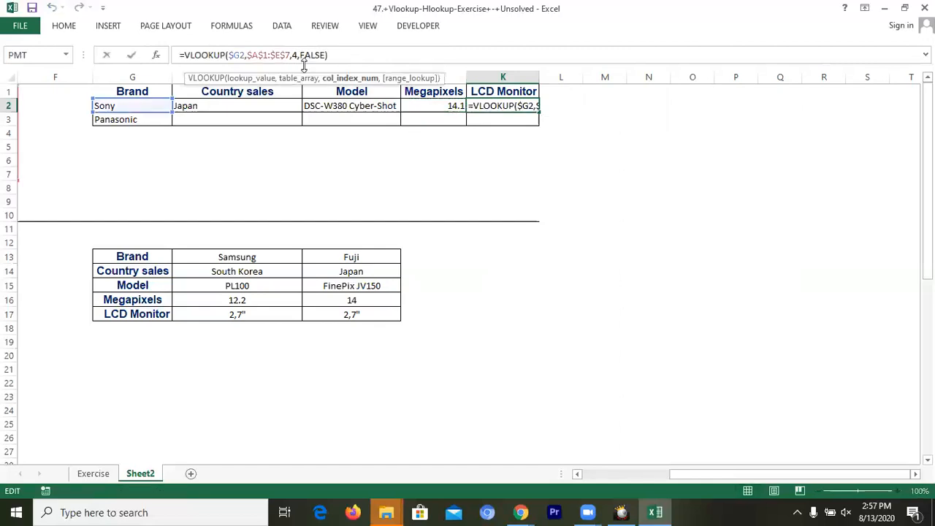
pyautogui.press('BackSpace')
pyautogui.write('5')
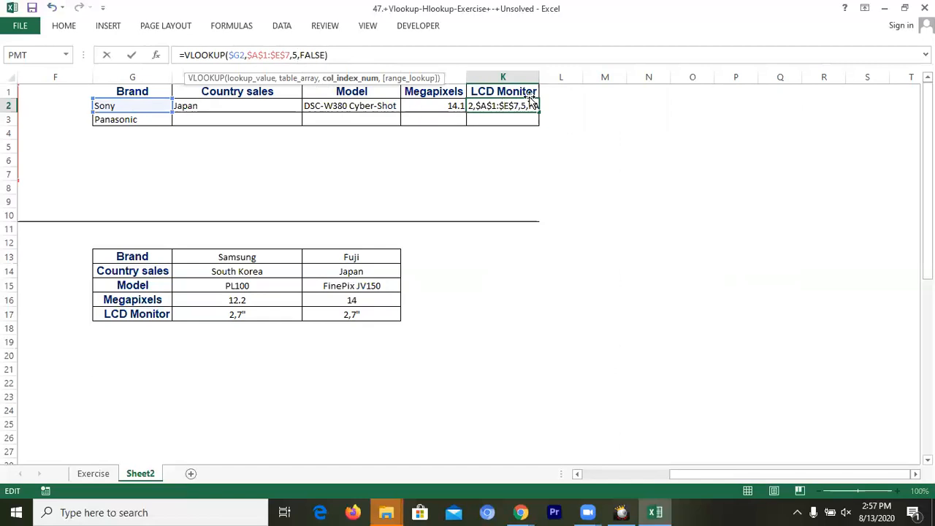
pyautogui.click(517, 100)
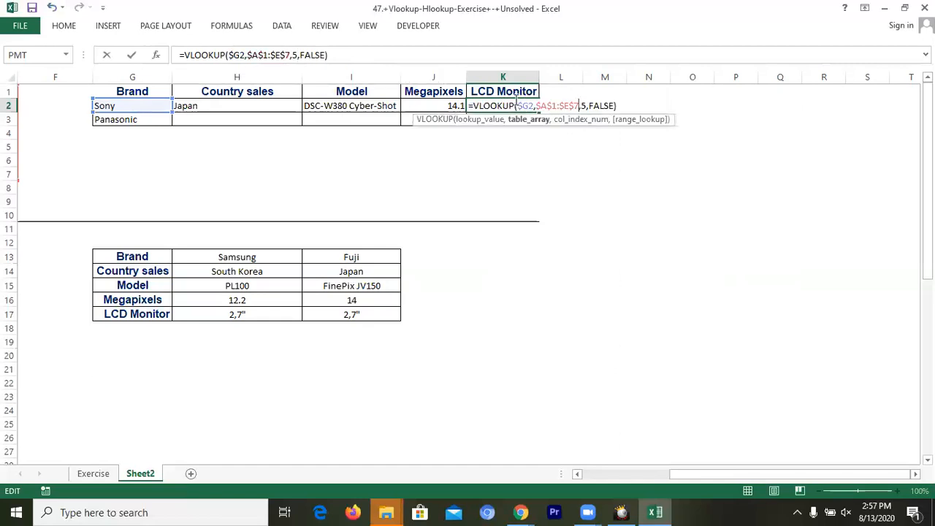
pyautogui.press('Return')
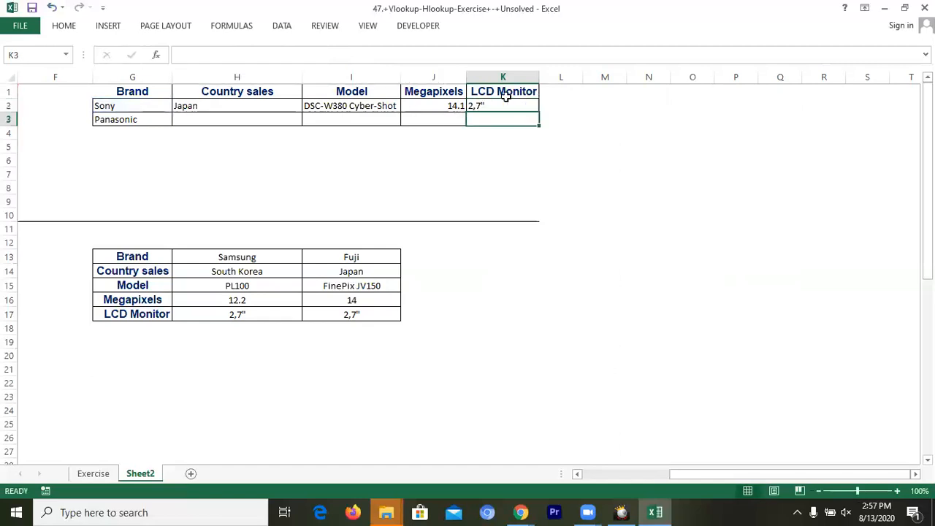
# Step: Copy Sony's Country sales formula from H2 into H3 for Panasonic
pyautogui.rightClick(209, 108)
pyautogui.click(198, 105)
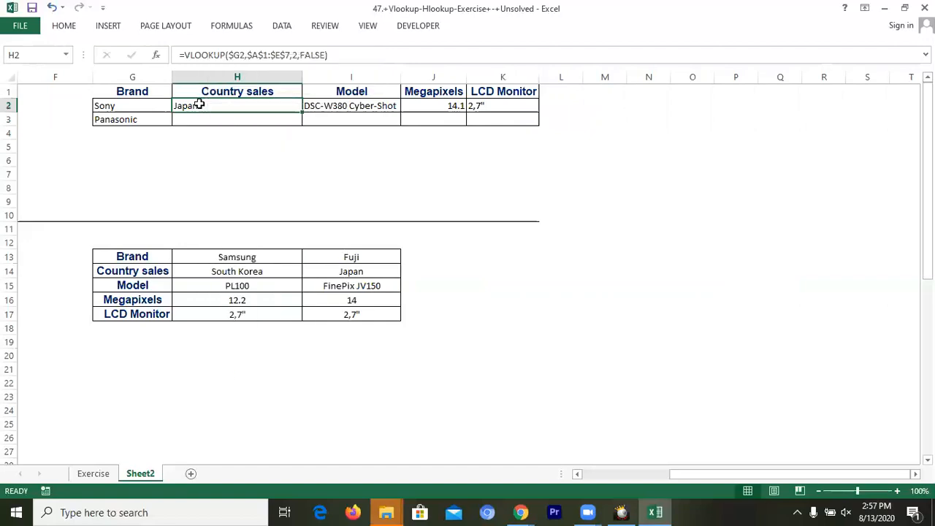
pyautogui.rightClick(202, 109)
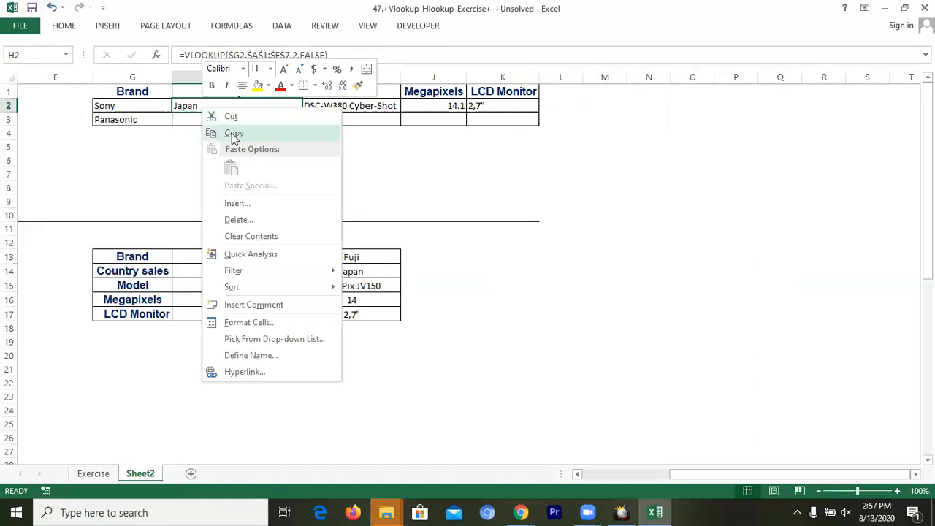
pyautogui.click(231, 133)
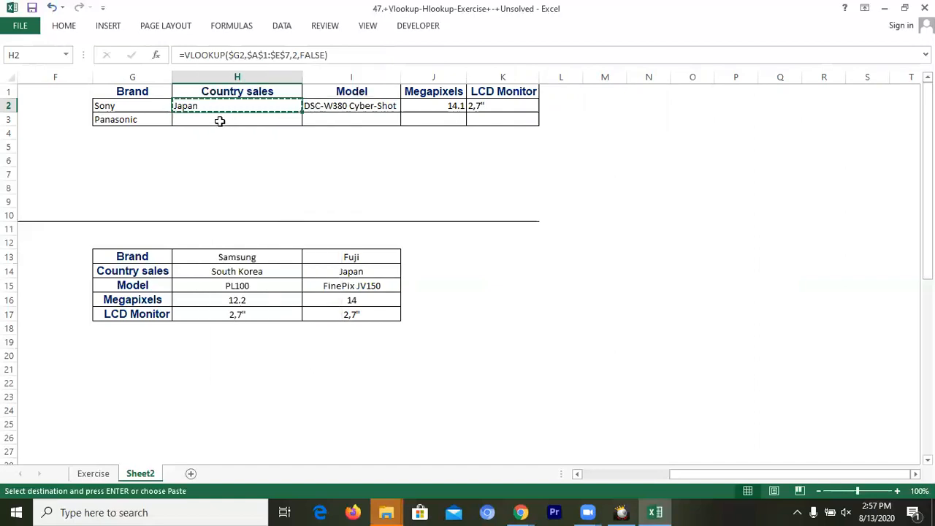
pyautogui.rightClick(220, 121)
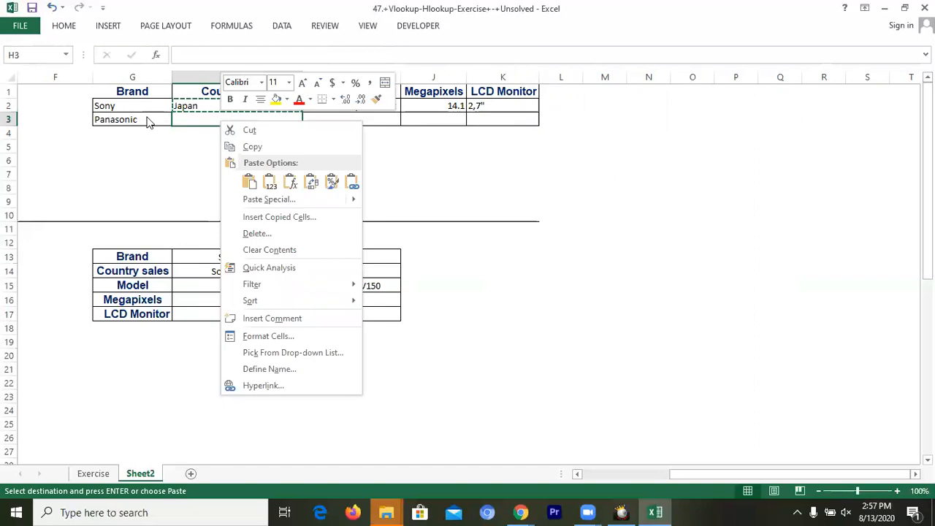
pyautogui.click(248, 182)
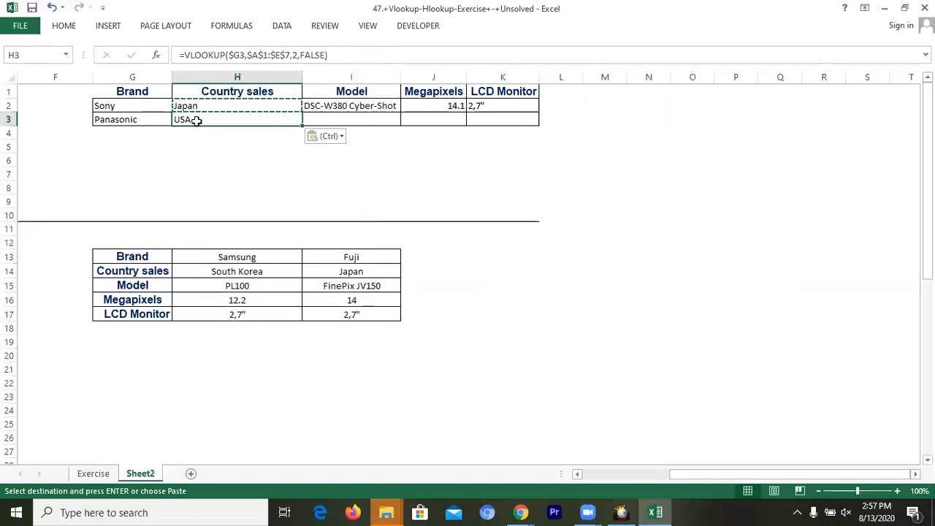
# Step: Copy Sony's Model formula from I2 into I3 for Panasonic
pyautogui.click(340, 106)
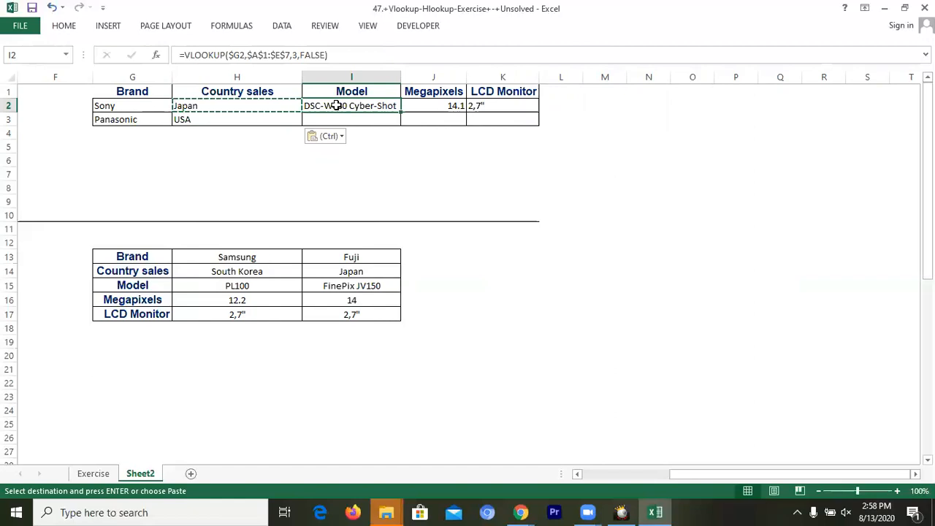
pyautogui.rightClick(338, 107)
pyautogui.click(337, 105)
pyautogui.doubleClick(338, 106)
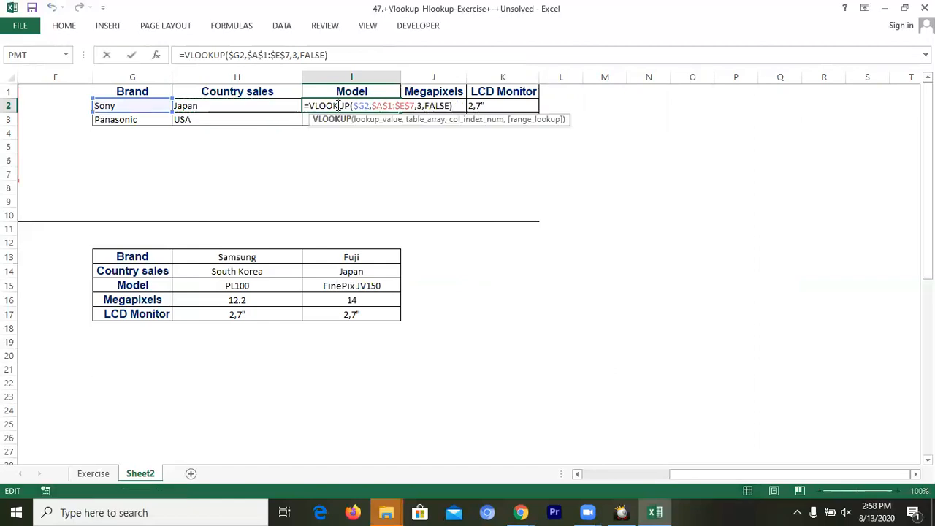
pyautogui.press('Return')
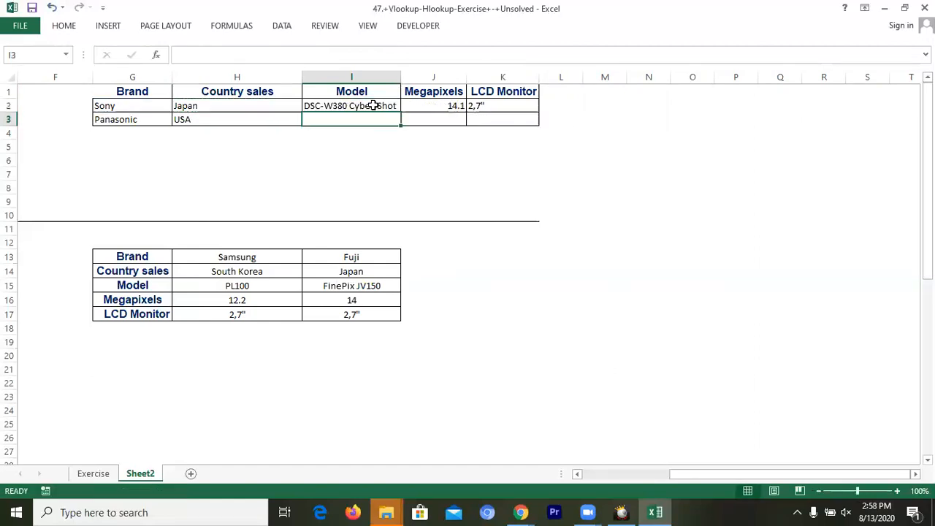
pyautogui.rightClick(370, 107)
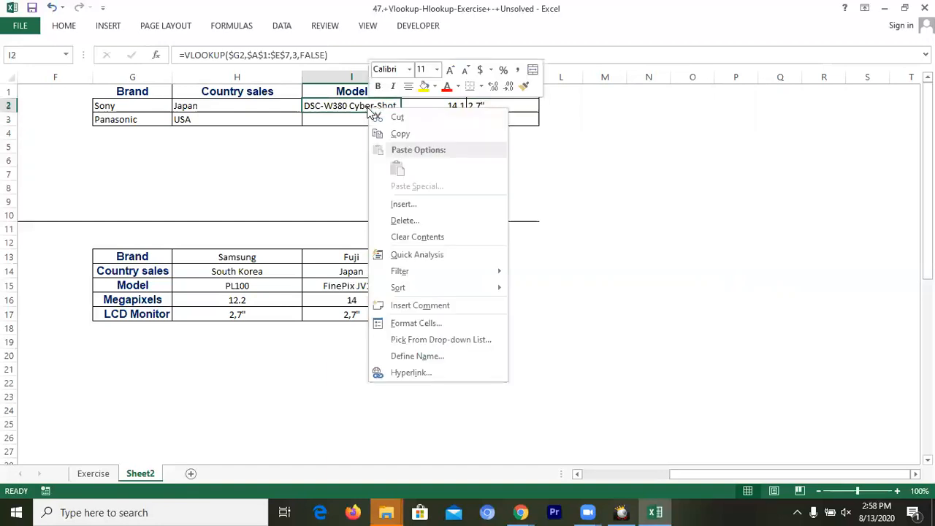
pyautogui.click(398, 133)
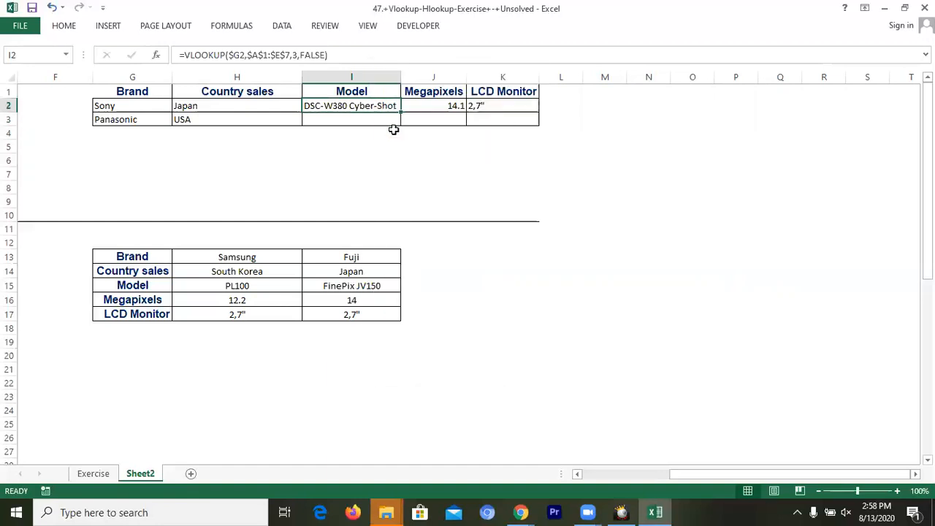
pyautogui.click(352, 119)
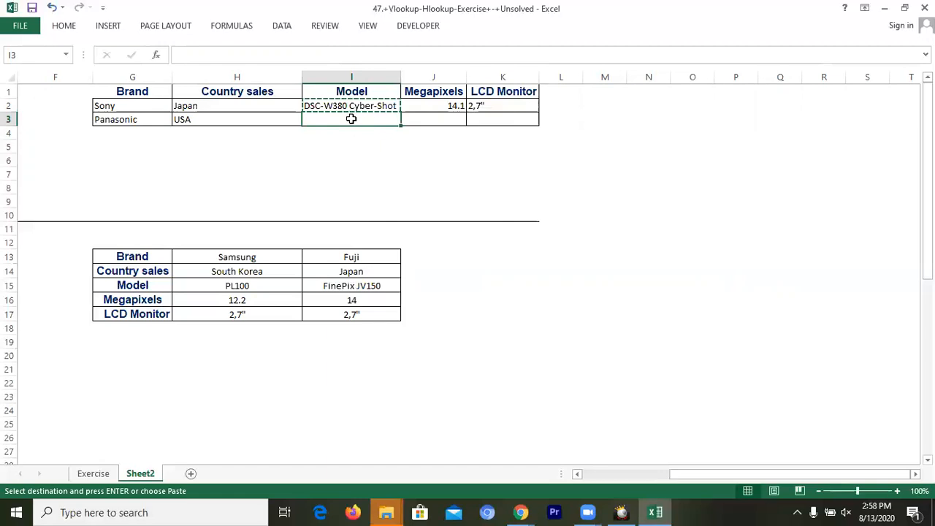
pyautogui.rightClick(352, 119)
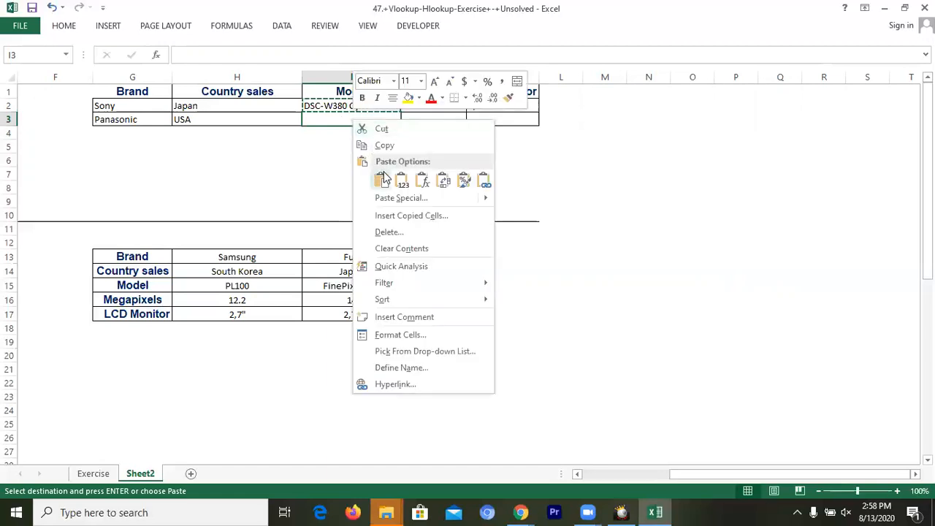
pyautogui.click(379, 177)
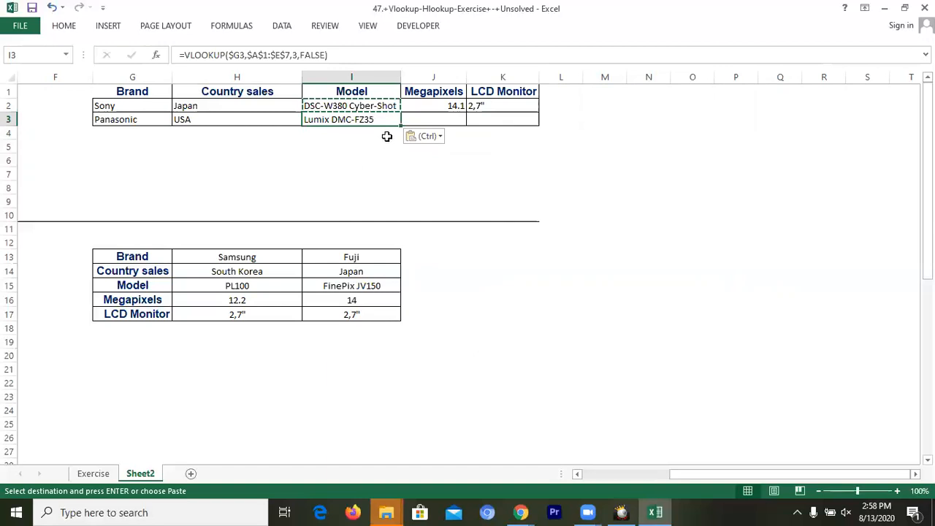
# Step: Copy Sony's Megapixels formula from J2 into J3 for Panasonic
pyautogui.click(422, 106)
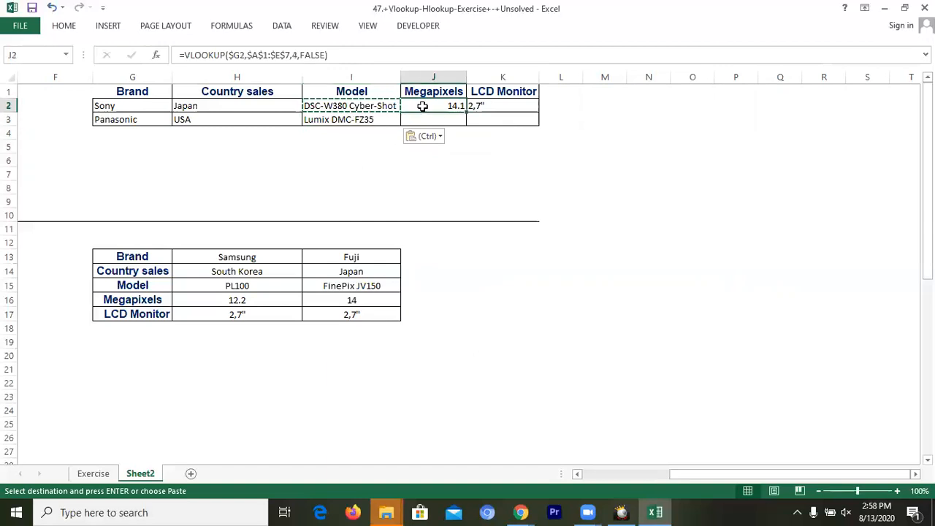
pyautogui.rightClick(422, 106)
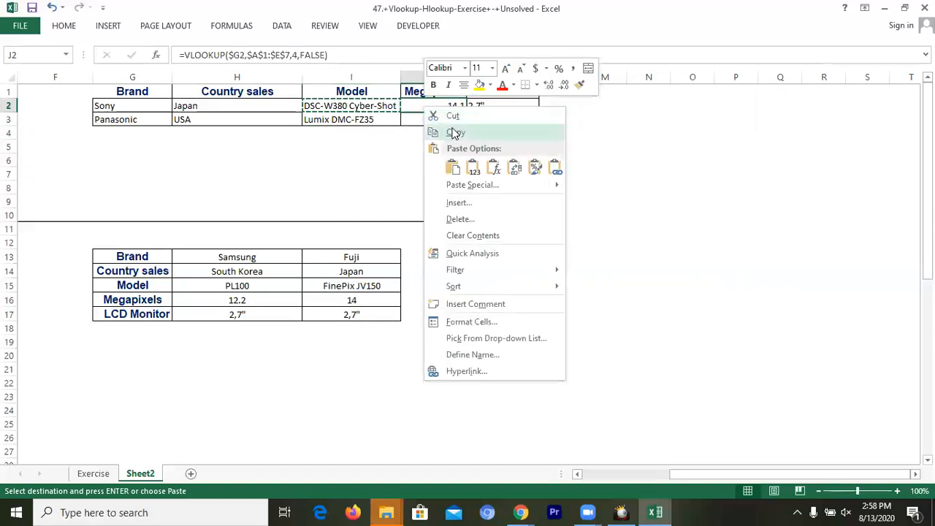
pyautogui.click(453, 131)
pyautogui.click(437, 117)
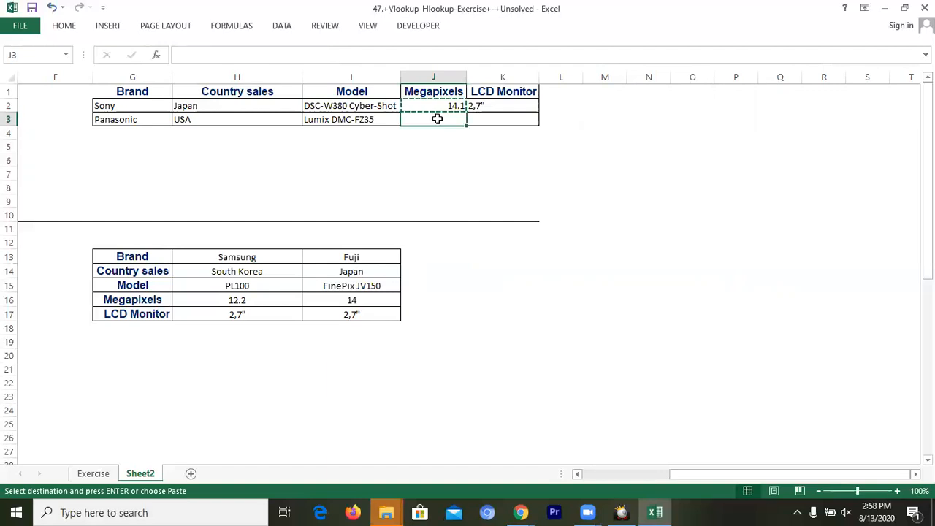
pyautogui.rightClick(432, 121)
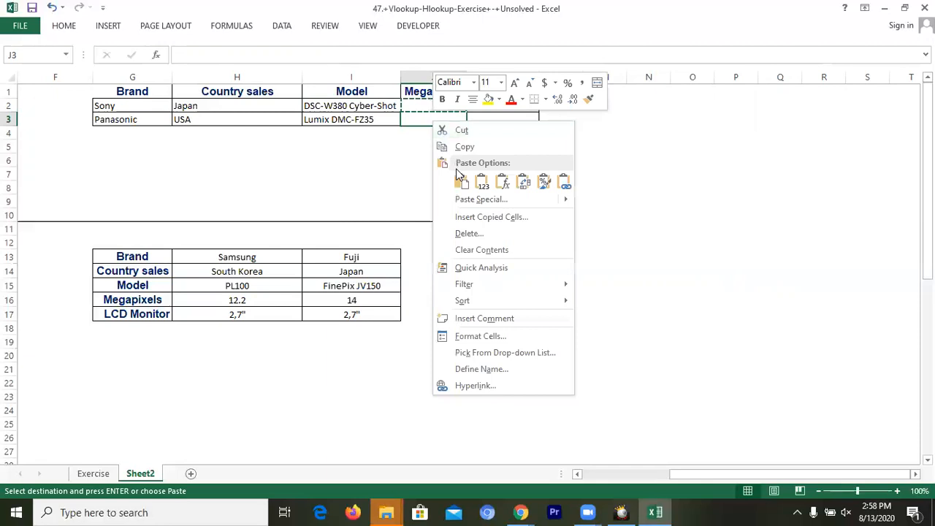
pyautogui.click(461, 183)
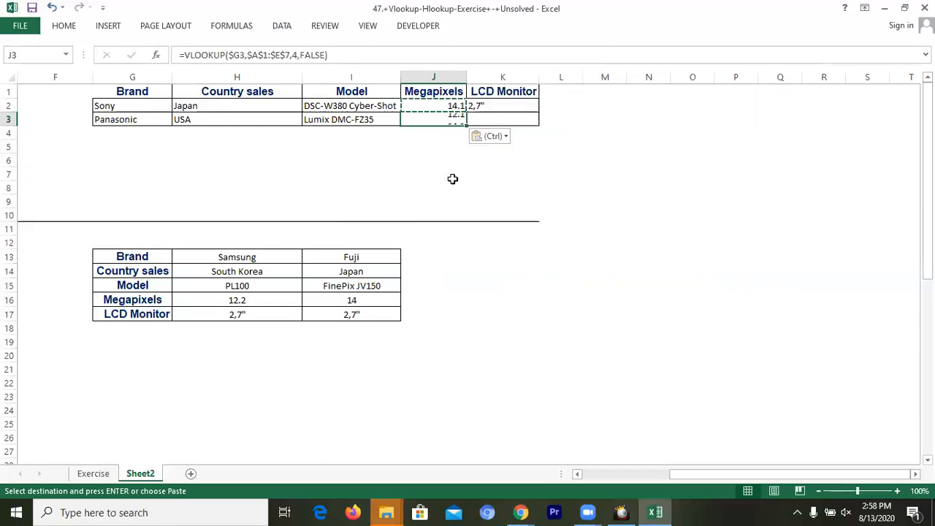
# Step: Copy Sony's LCD Monitor formula from K2 into K3 for Panasonic
pyautogui.click(477, 106)
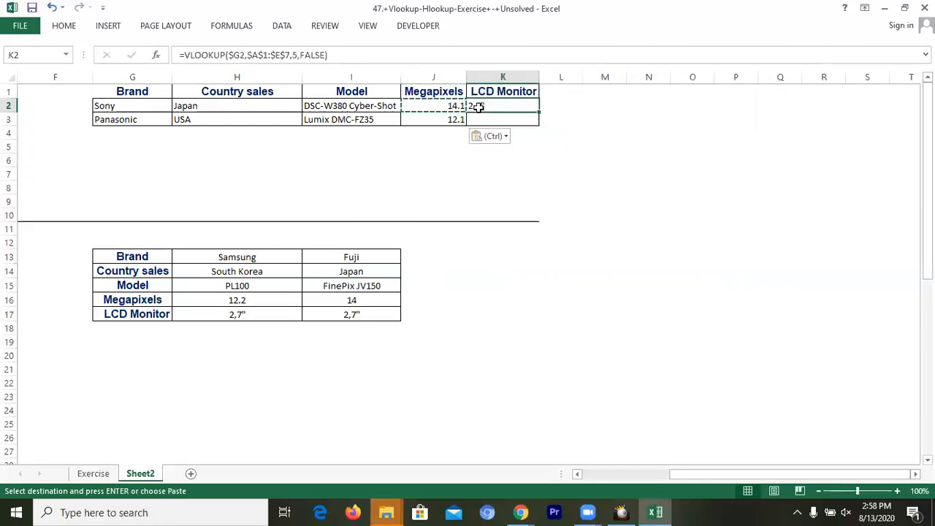
pyautogui.rightClick(478, 107)
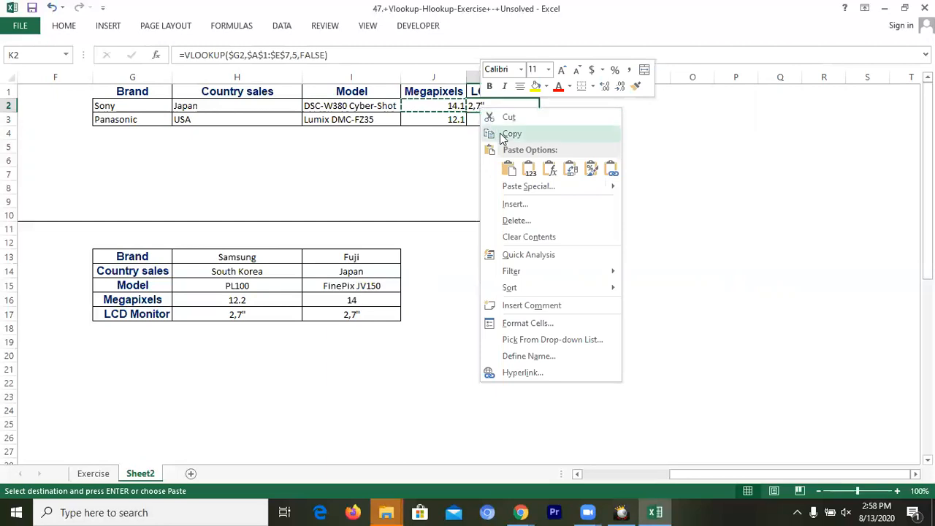
pyautogui.click(511, 134)
pyautogui.click(493, 121)
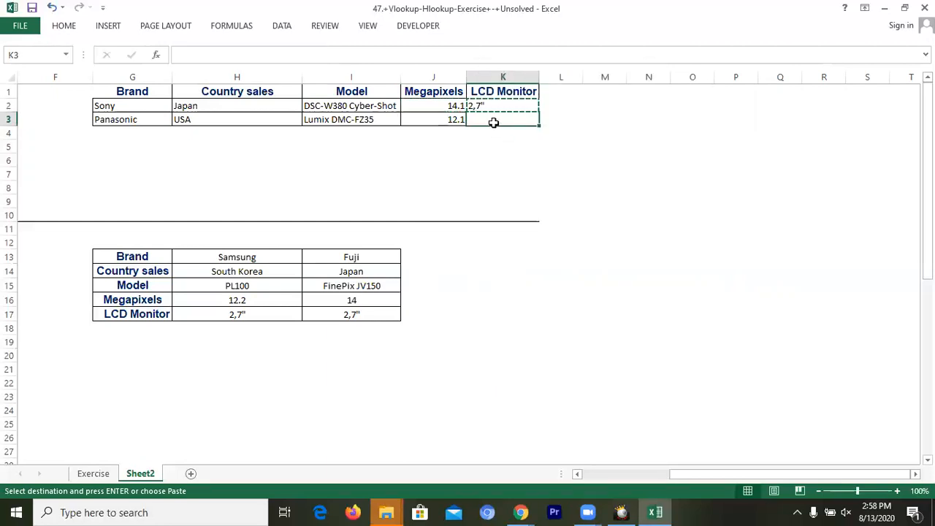
pyautogui.rightClick(494, 123)
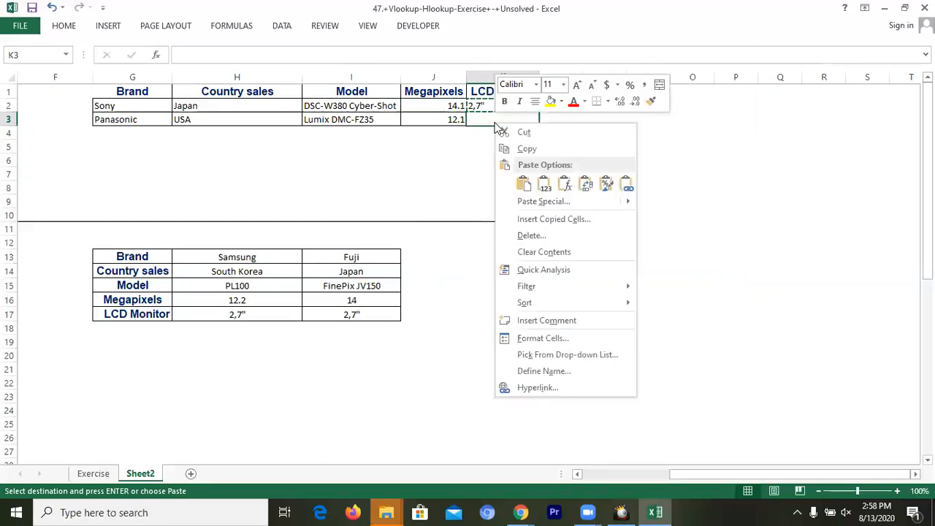
pyautogui.click(522, 186)
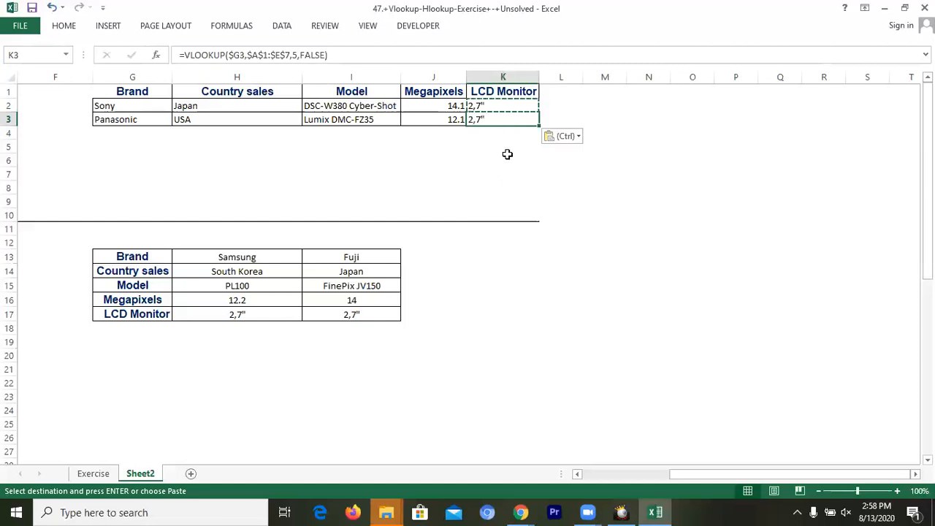